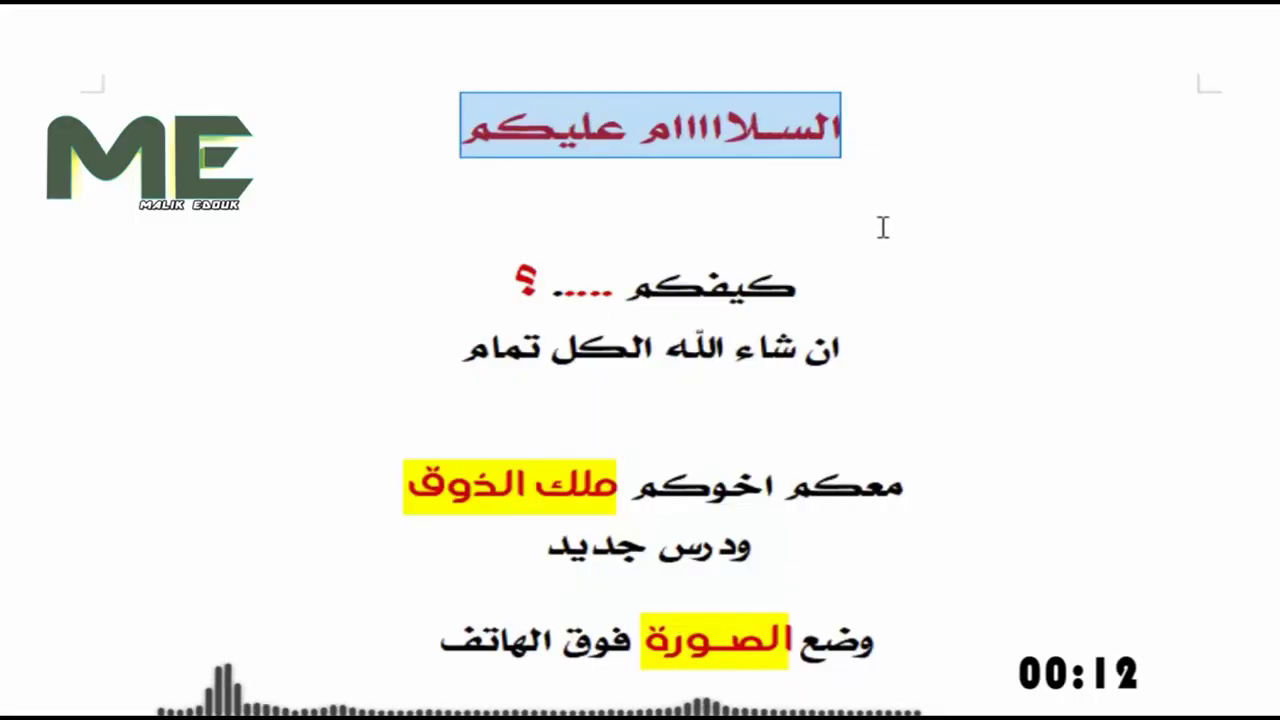
Highlight the greeting lines one by one, from كيفكم .....؟ down to ودرس جديد.
{"action": "left_click_drag", "start_coordinate": [825, 288], "coordinate": [392, 283]}
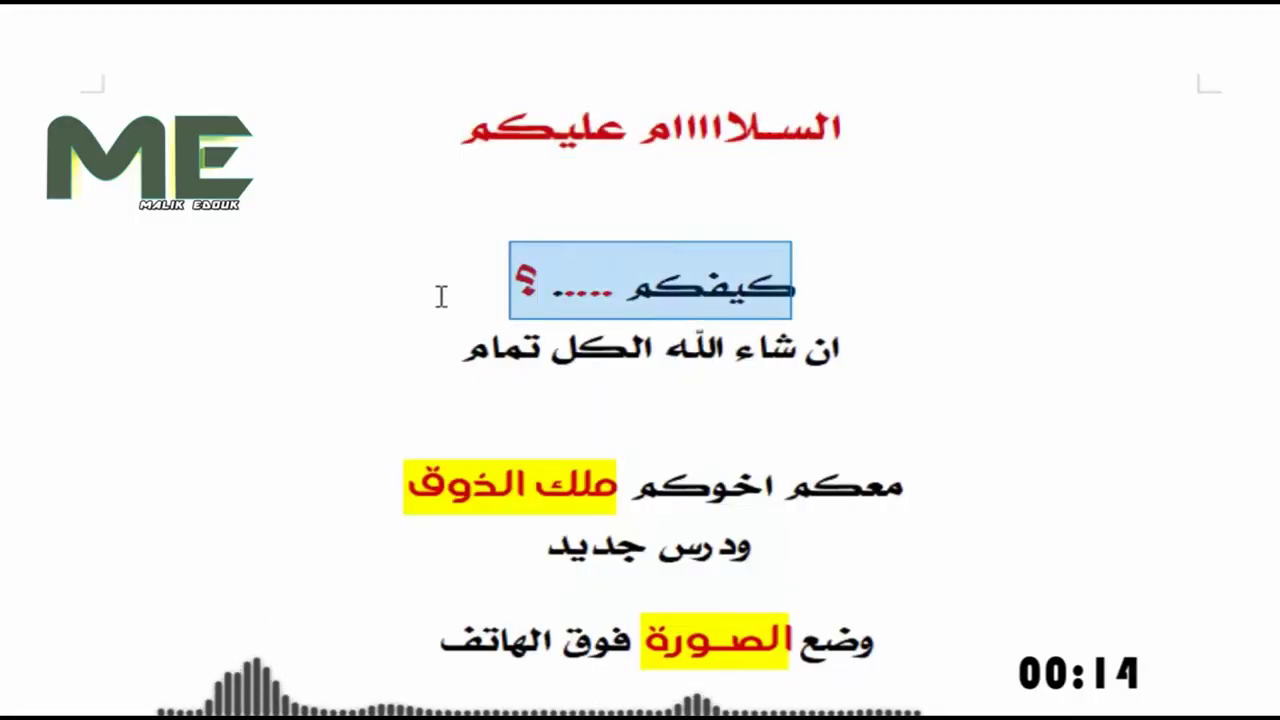
{"action": "left_click_drag", "start_coordinate": [897, 374], "coordinate": [429, 349]}
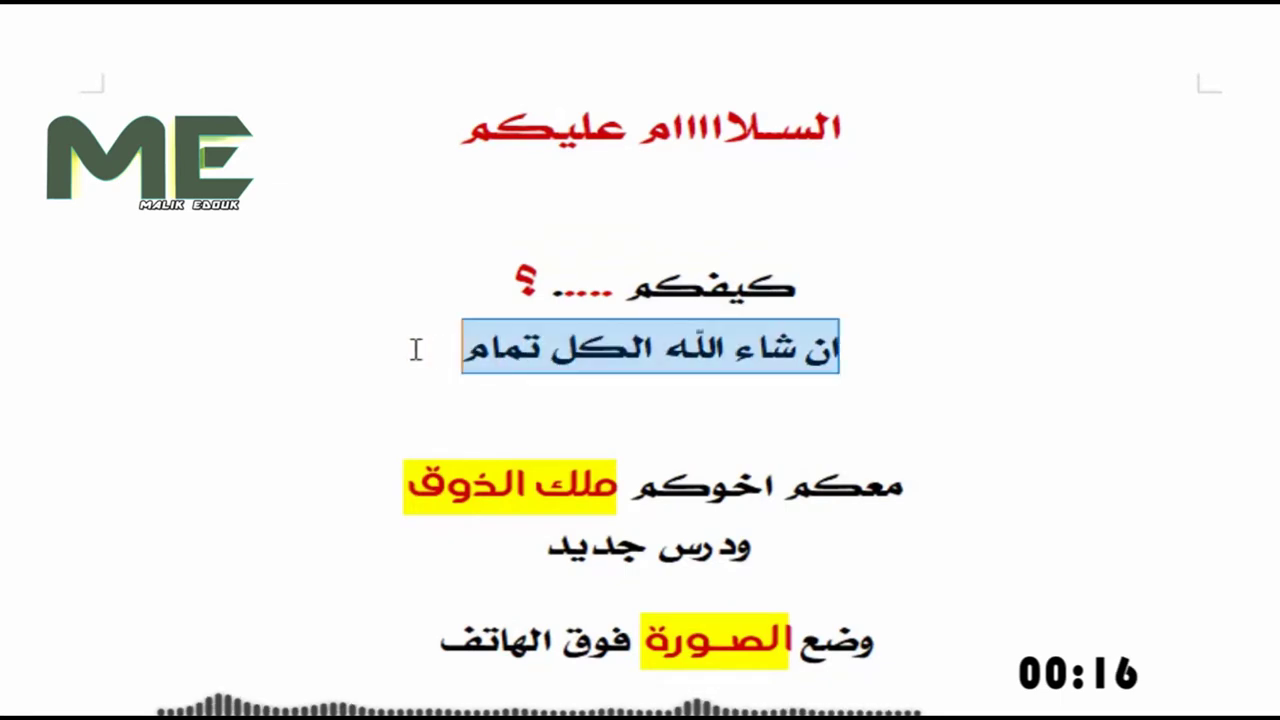
{"action": "scroll", "coordinate": [414, 349], "scroll_direction": "down", "scroll_amount": 1}
{"action": "left_click", "coordinate": [933, 432]}
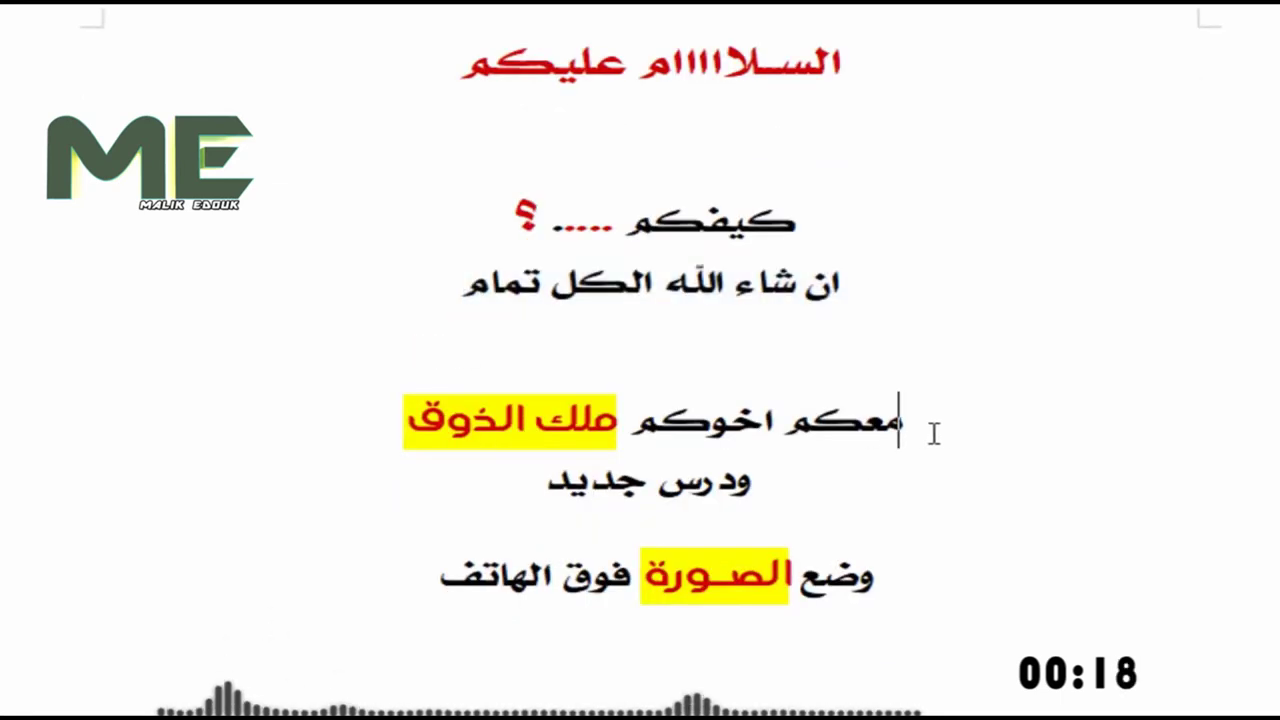
{"action": "left_click_drag", "start_coordinate": [933, 432], "coordinate": [378, 412]}
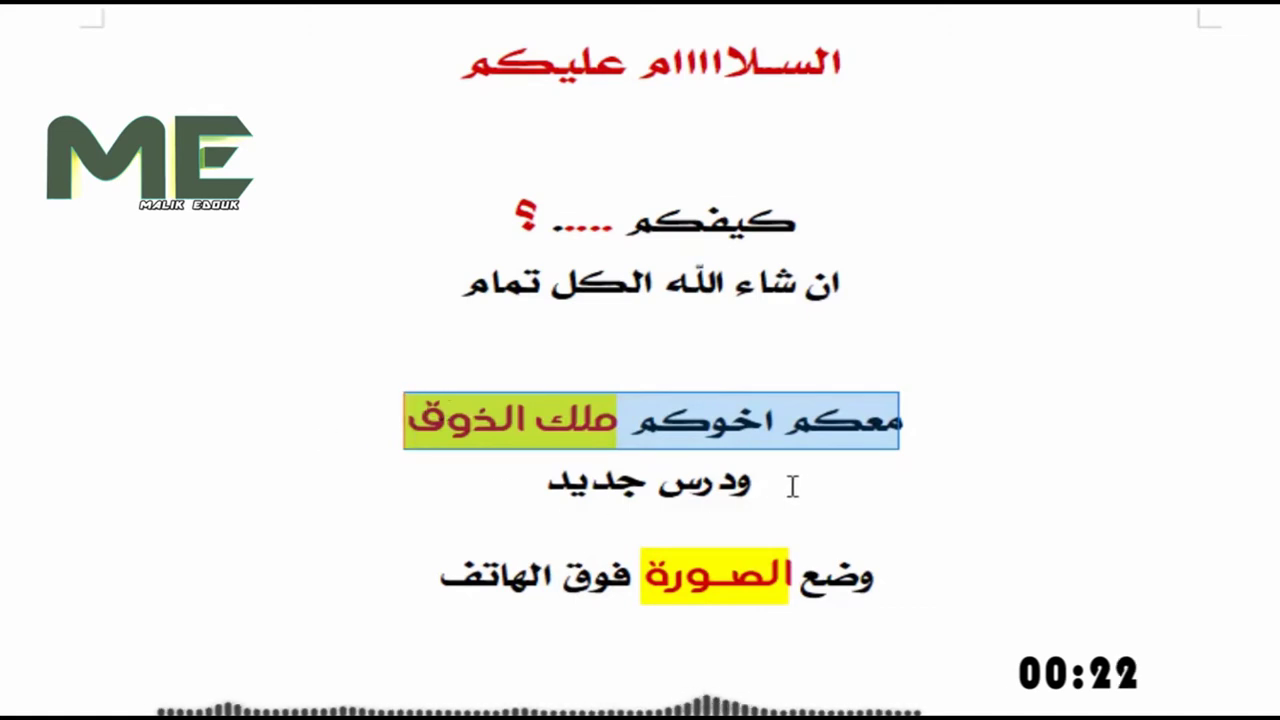
{"action": "left_click_drag", "start_coordinate": [792, 486], "coordinate": [499, 478]}
Highlight the وضع الصورة فوق الهاتف and تابع معي الشرح lines, singling out الصورة and الشرح.
{"action": "left_click_drag", "start_coordinate": [429, 591], "coordinate": [878, 588]}
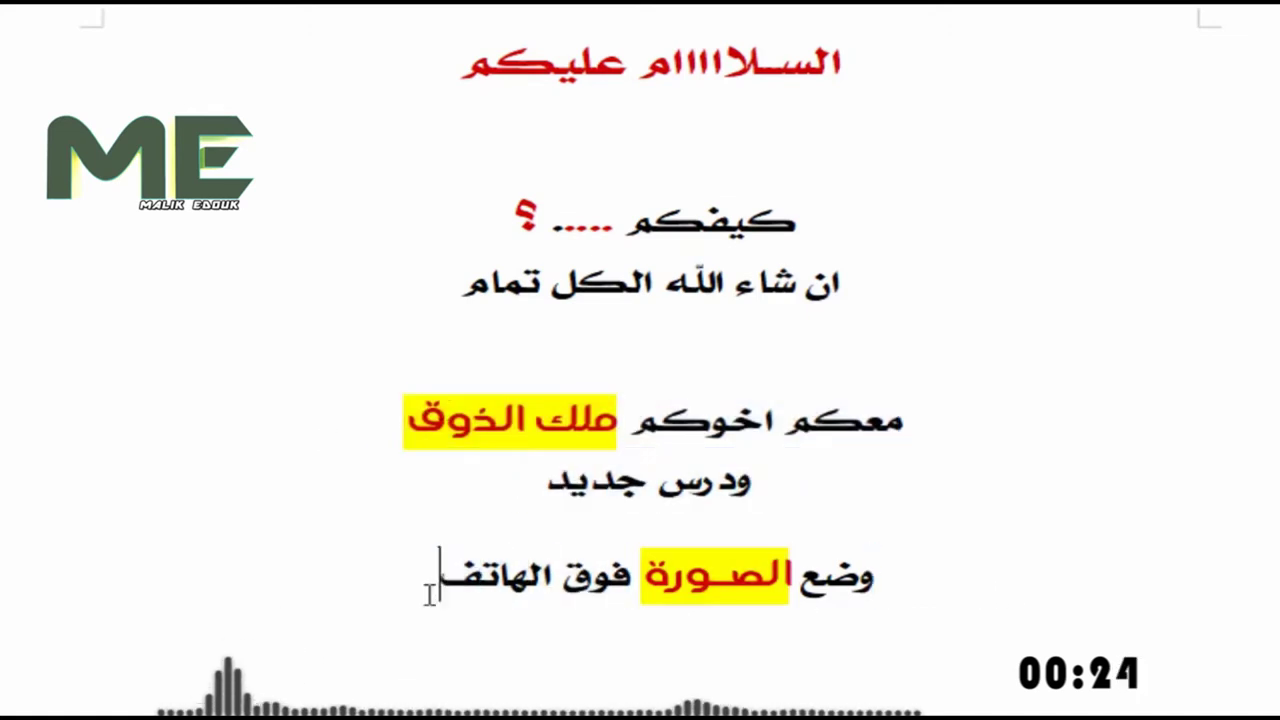
{"action": "double_click", "coordinate": [728, 577]}
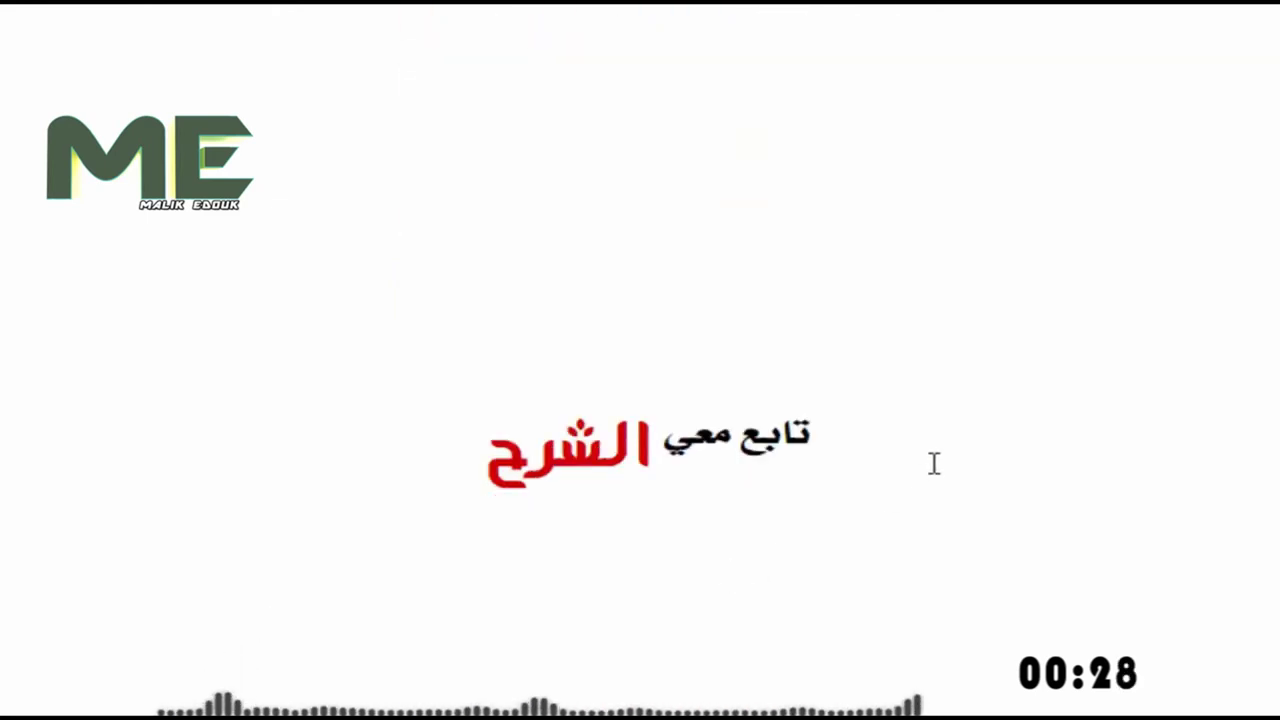
{"action": "left_click_drag", "start_coordinate": [934, 463], "coordinate": [422, 457]}
{"action": "double_click", "coordinate": [566, 445]}
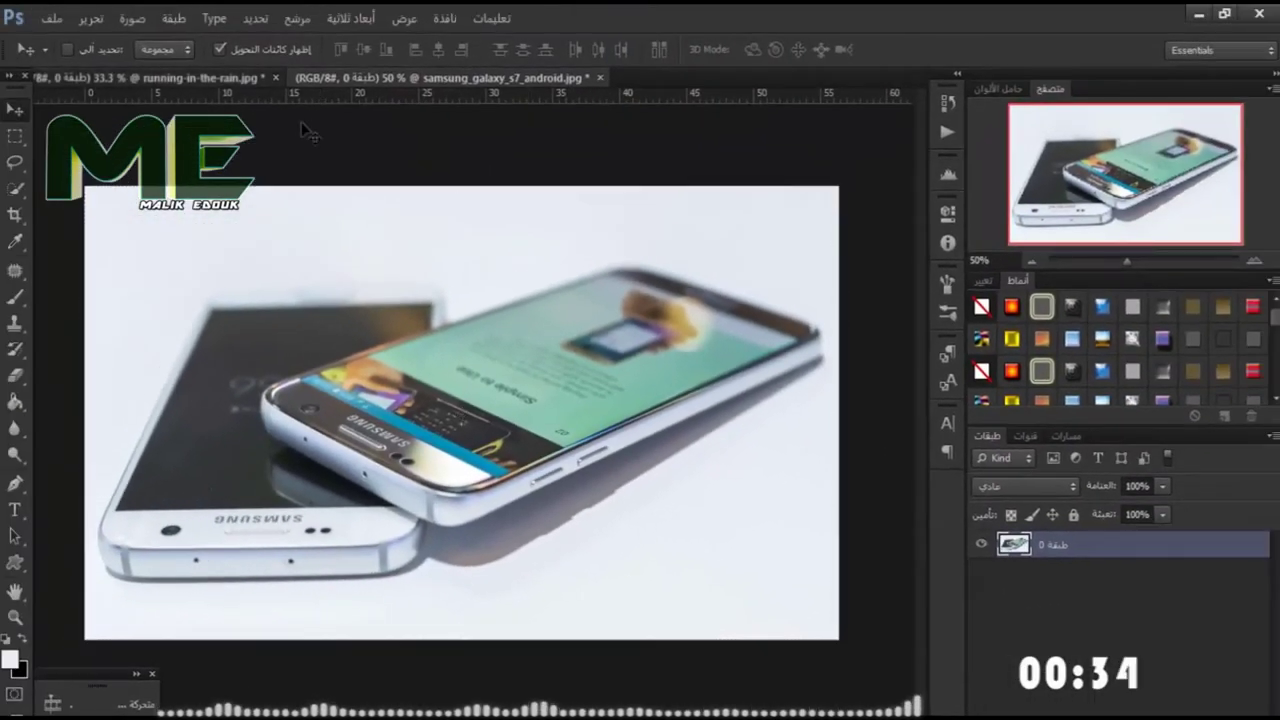
Give the runner photo an empty Layer 1, then paste the Samsung phone picture and shift it lower-left.
{"action": "key", "text": "ctrl+Tab"}
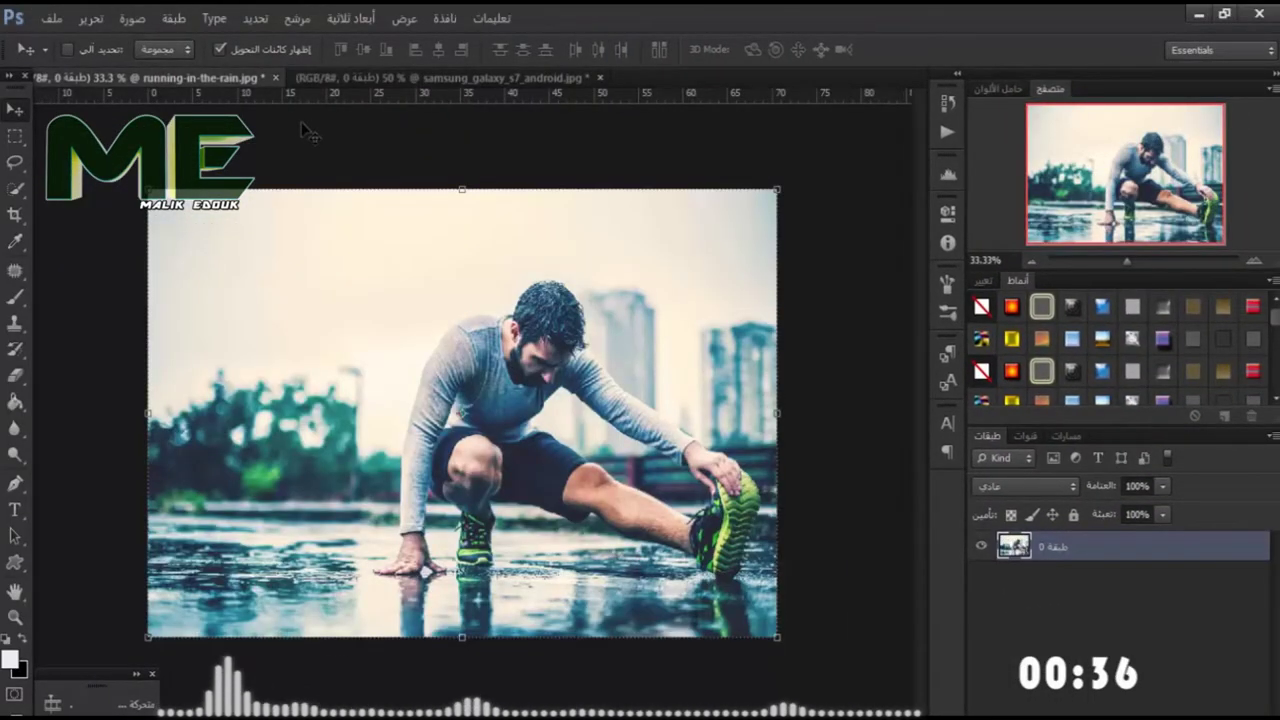
{"action": "key", "text": "ctrl+shift+alt+n"}
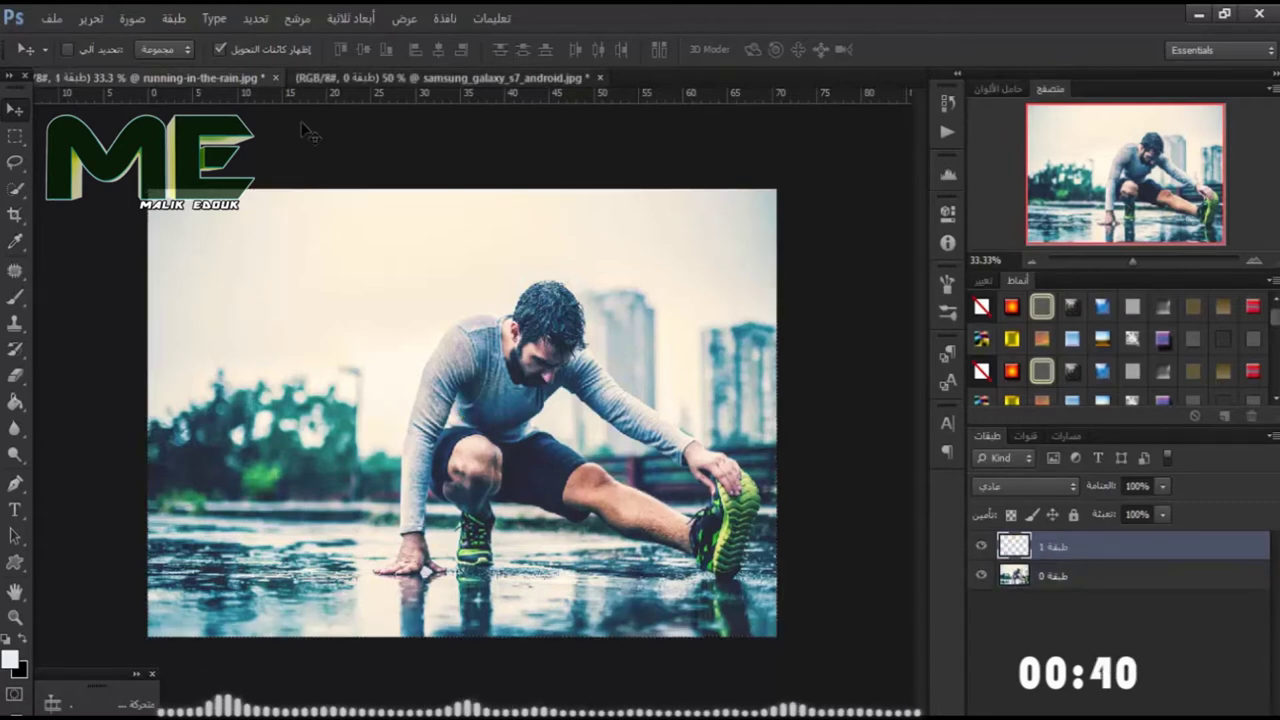
{"action": "key", "text": "ctrl+Tab"}
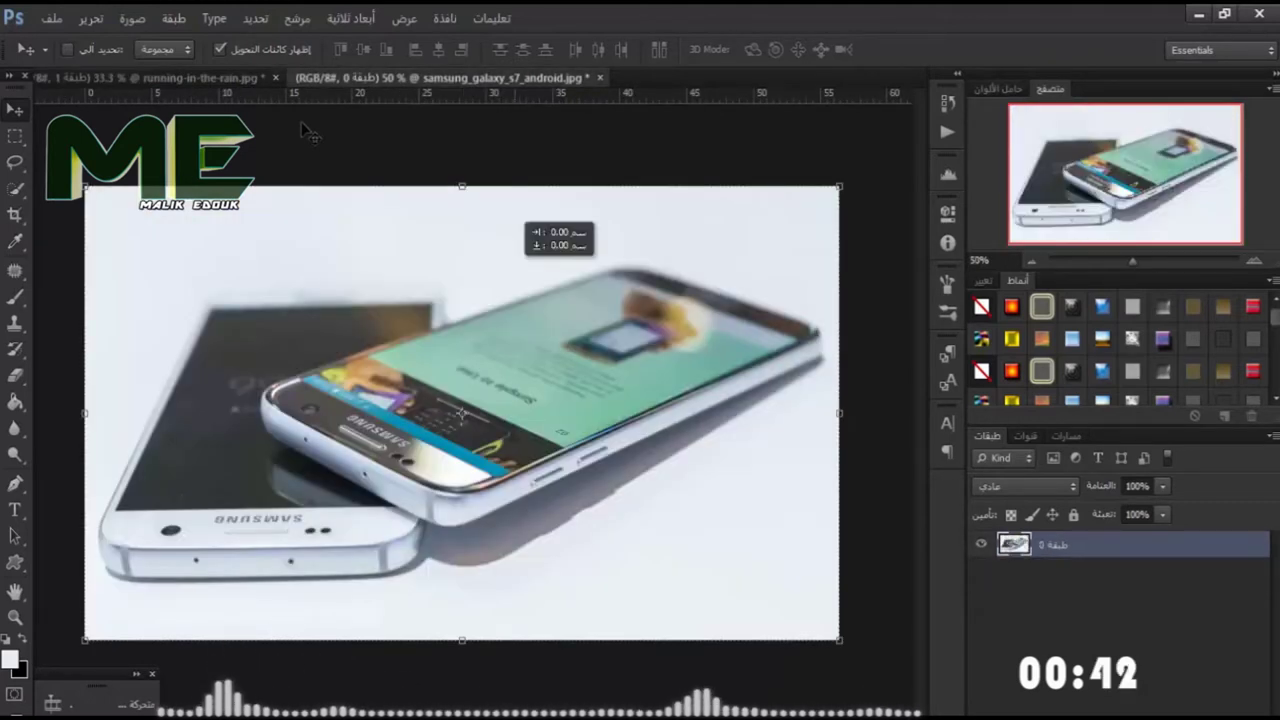
{"action": "key", "text": "ctrl+Tab"}
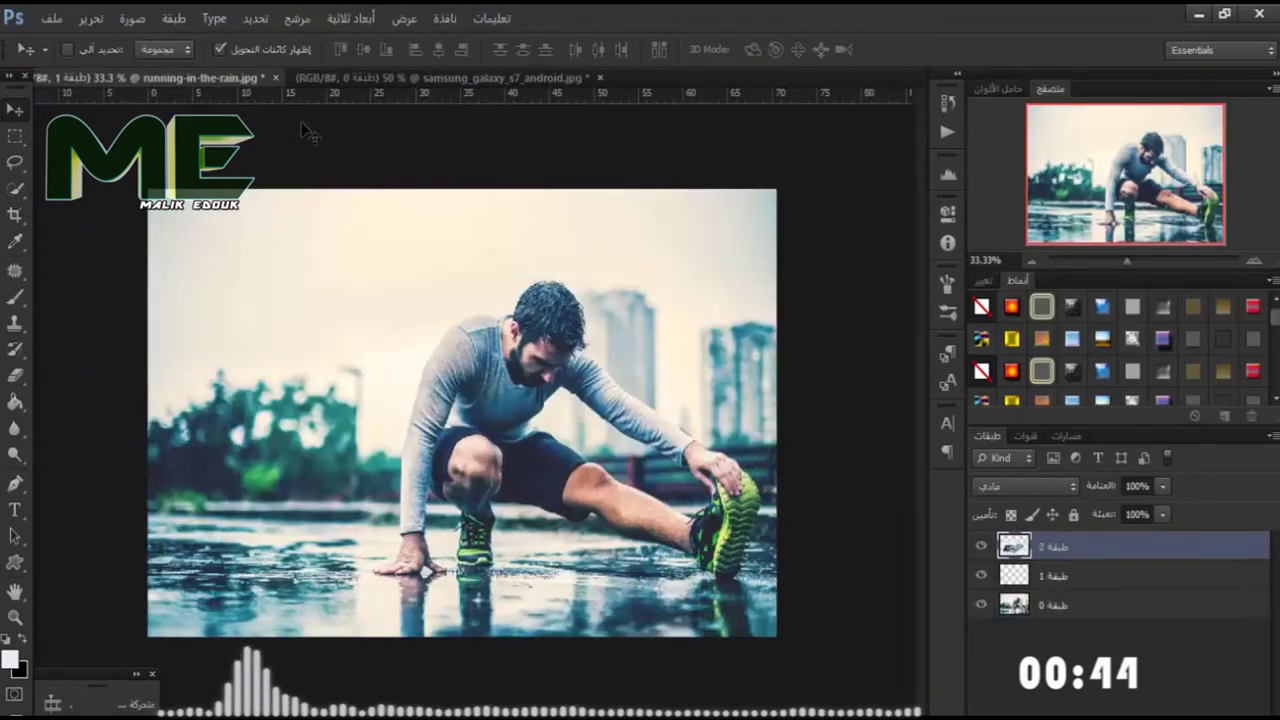
{"action": "key", "text": "ctrl+v"}
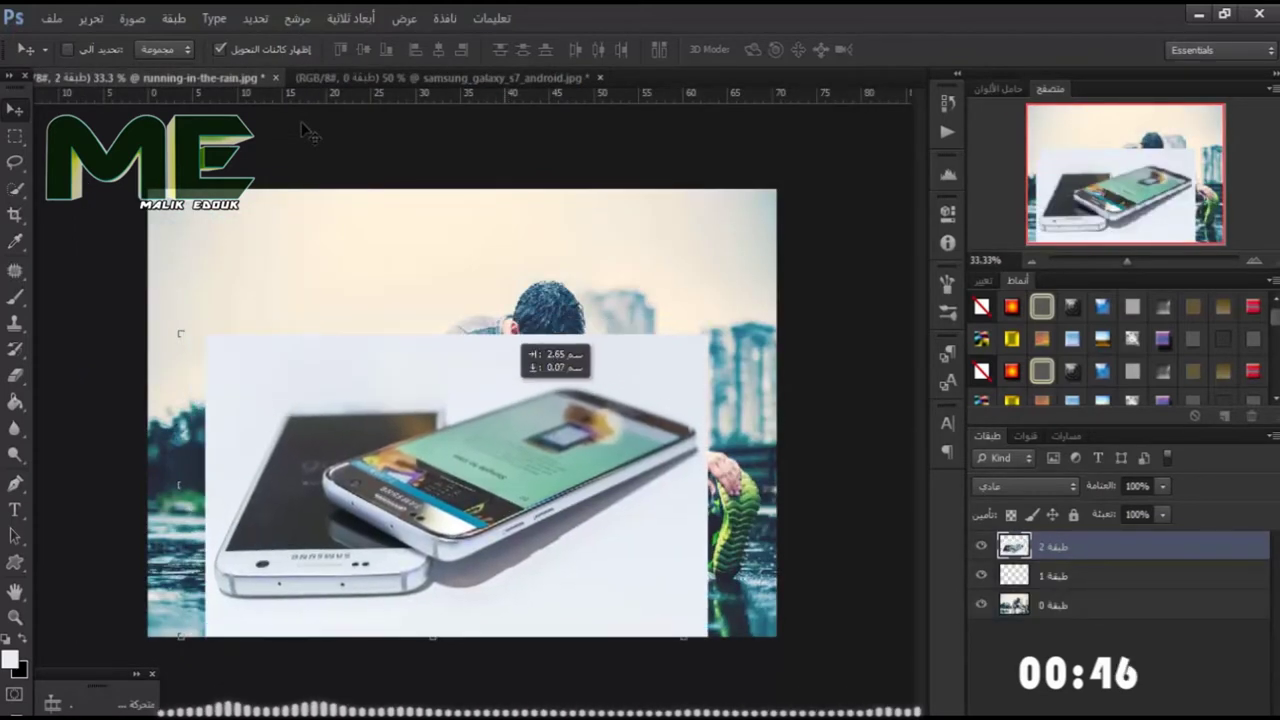
{"action": "mouse_move", "coordinate": [500, 385]}
{"action": "left_mouse_down"}
{"action": "mouse_move", "coordinate": [480, 412]}
{"action": "mouse_move", "coordinate": [460, 410]}
{"action": "left_mouse_up"}
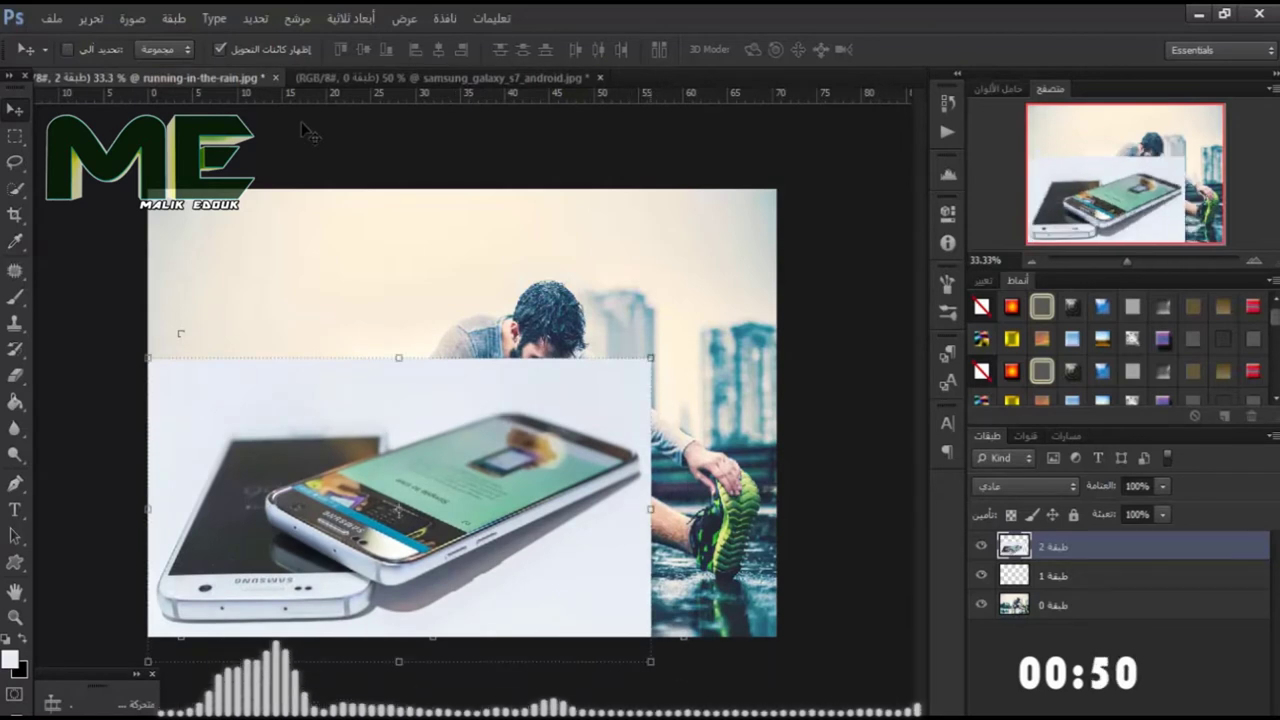
Scale the phone layer to the full canvas width, leaving a thin strip at the top, and commit.
{"action": "left_click_drag", "start_coordinate": [650, 357], "coordinate": [776, 262]}
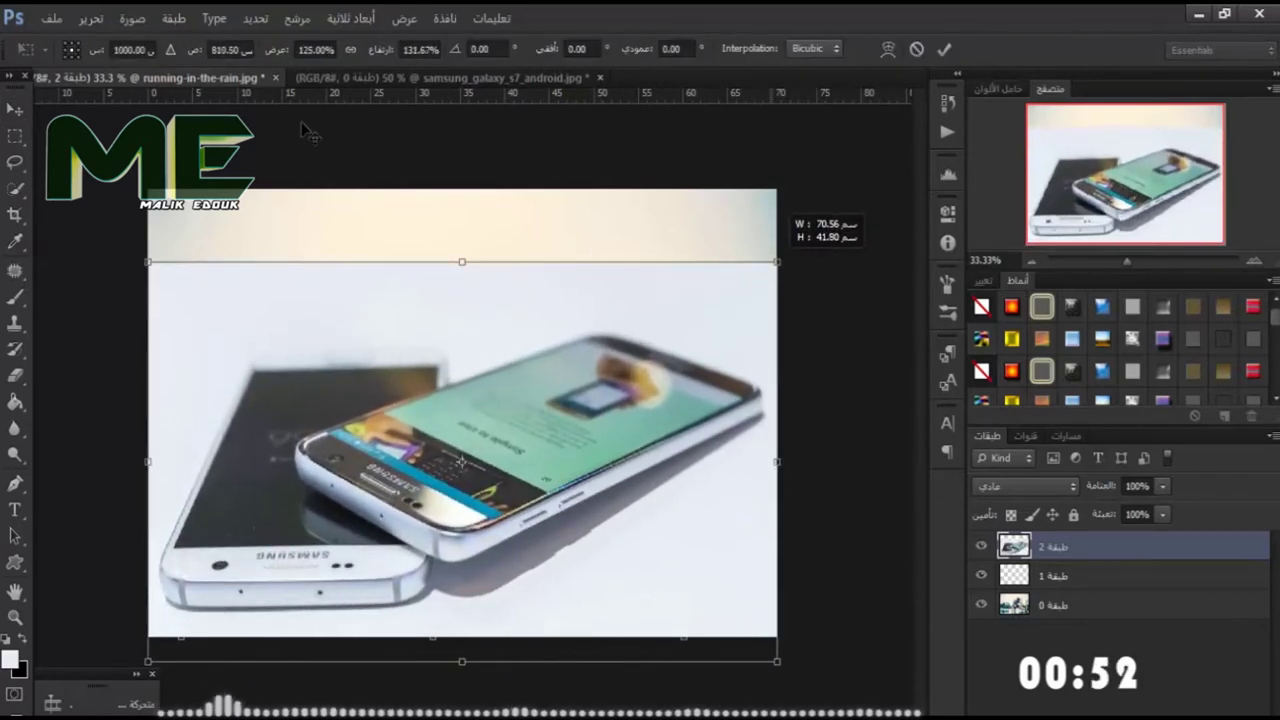
{"action": "left_click_drag", "start_coordinate": [776, 262], "coordinate": [776, 284]}
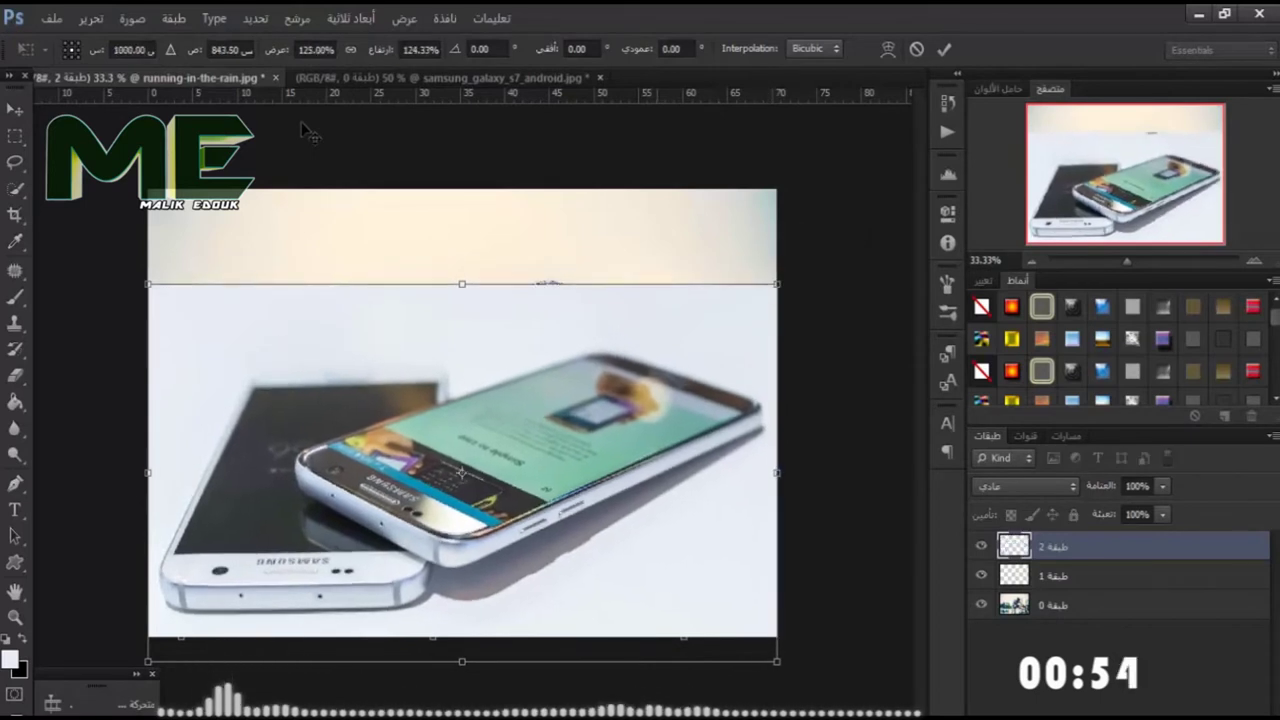
{"action": "left_click_drag", "start_coordinate": [455, 596], "coordinate": [462, 610]}
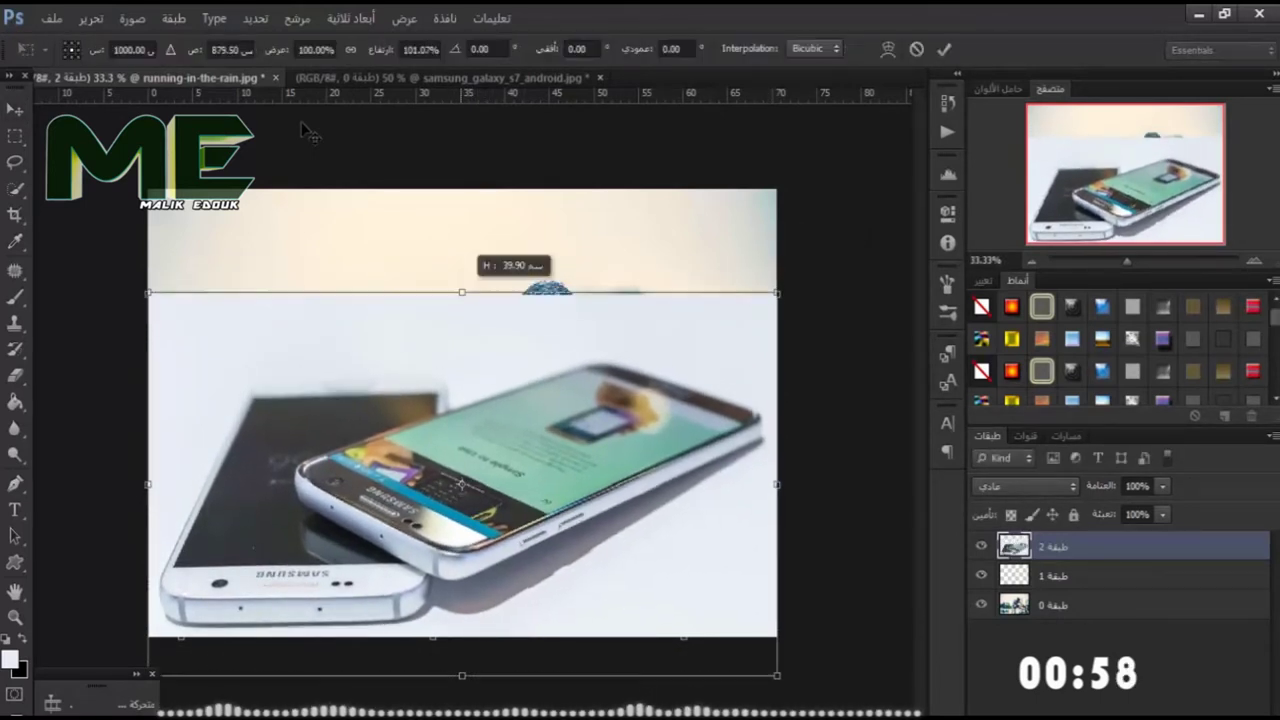
{"action": "left_click_drag", "start_coordinate": [462, 297], "coordinate": [462, 282]}
{"action": "left_click_drag", "start_coordinate": [462, 480], "coordinate": [462, 478]}
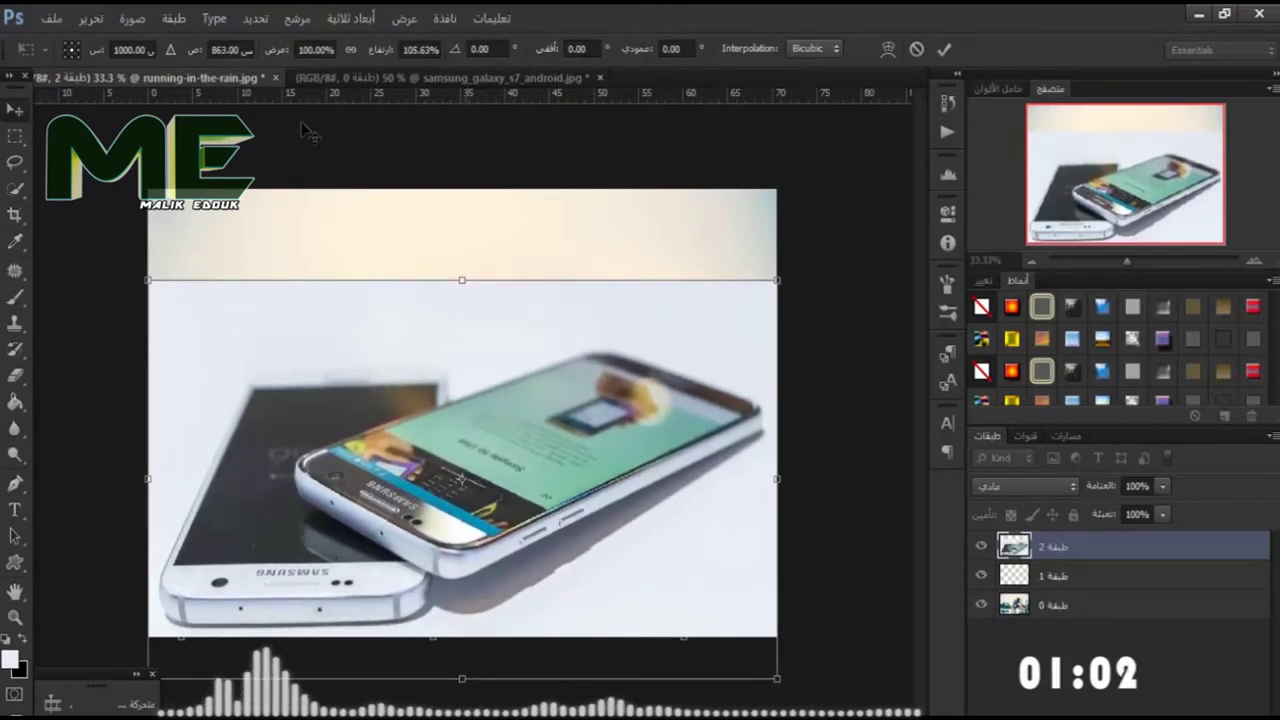
{"action": "key", "text": "Return"}
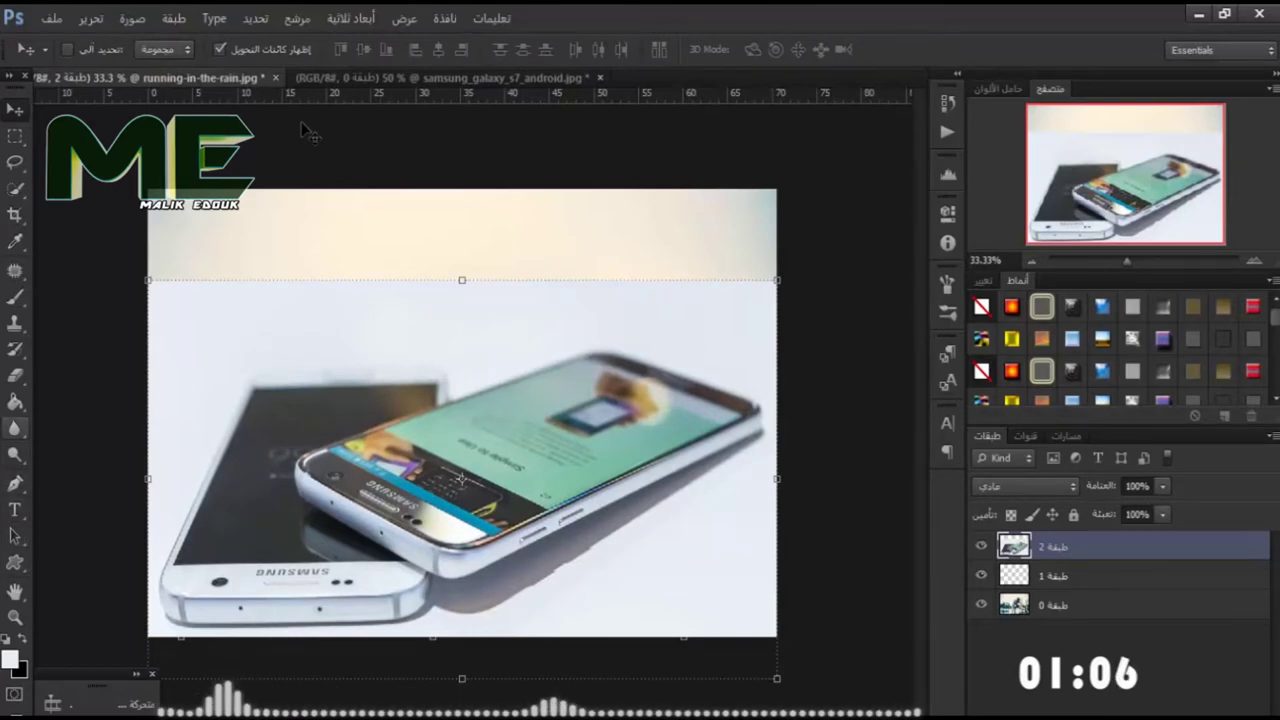
Fill the empty Layer 1 with the phone's pale bluish-grey e1eaf1.
{"action": "key", "text": "g"}
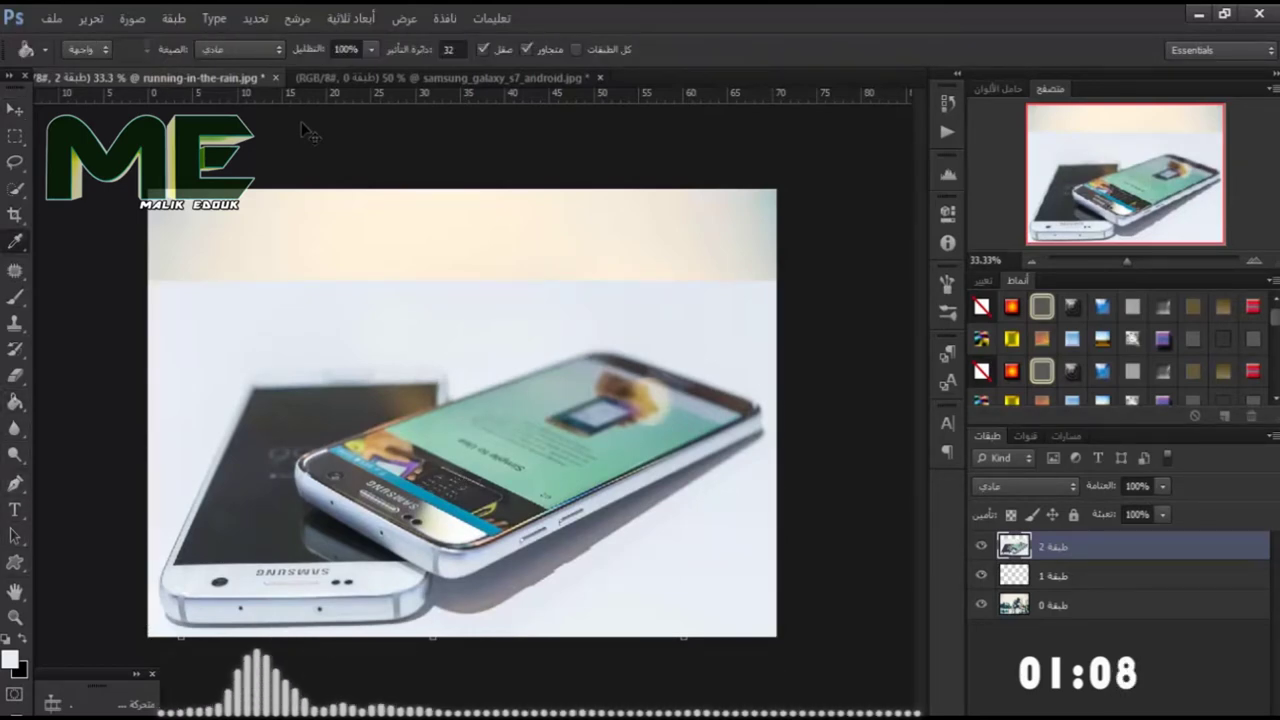
{"action": "left_click", "coordinate": [10, 658]}
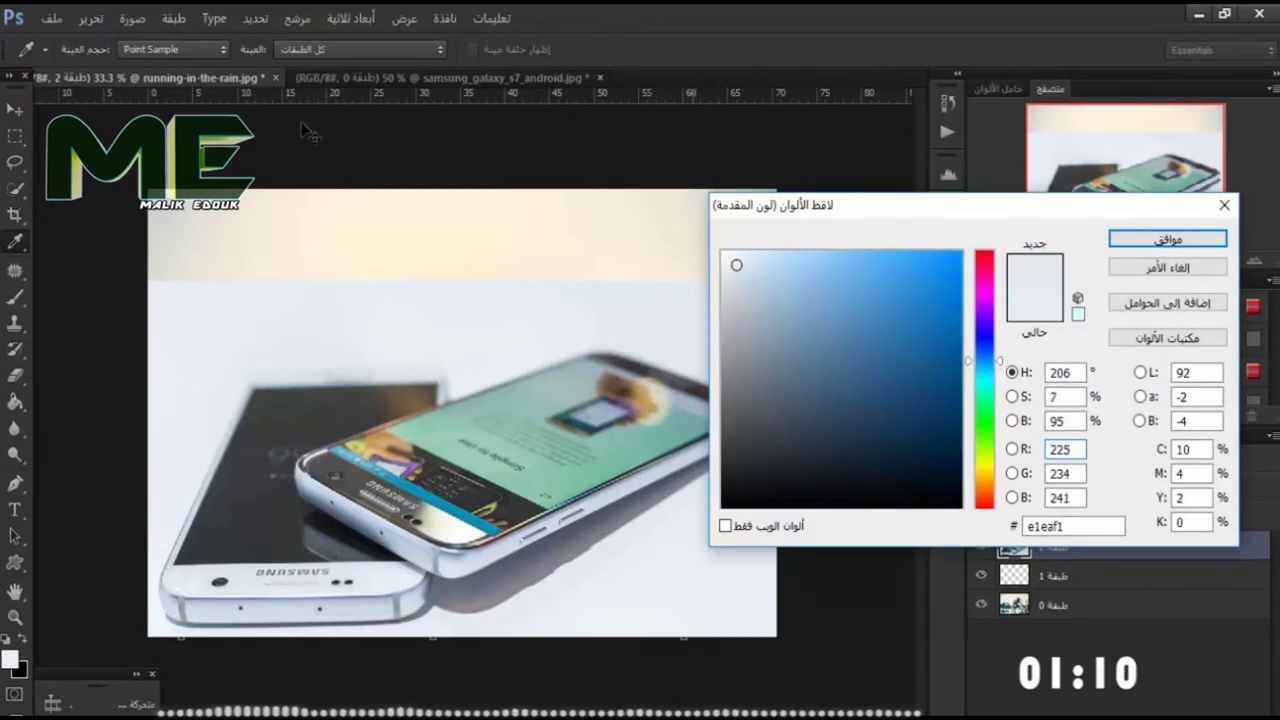
{"action": "key", "text": "Return"}
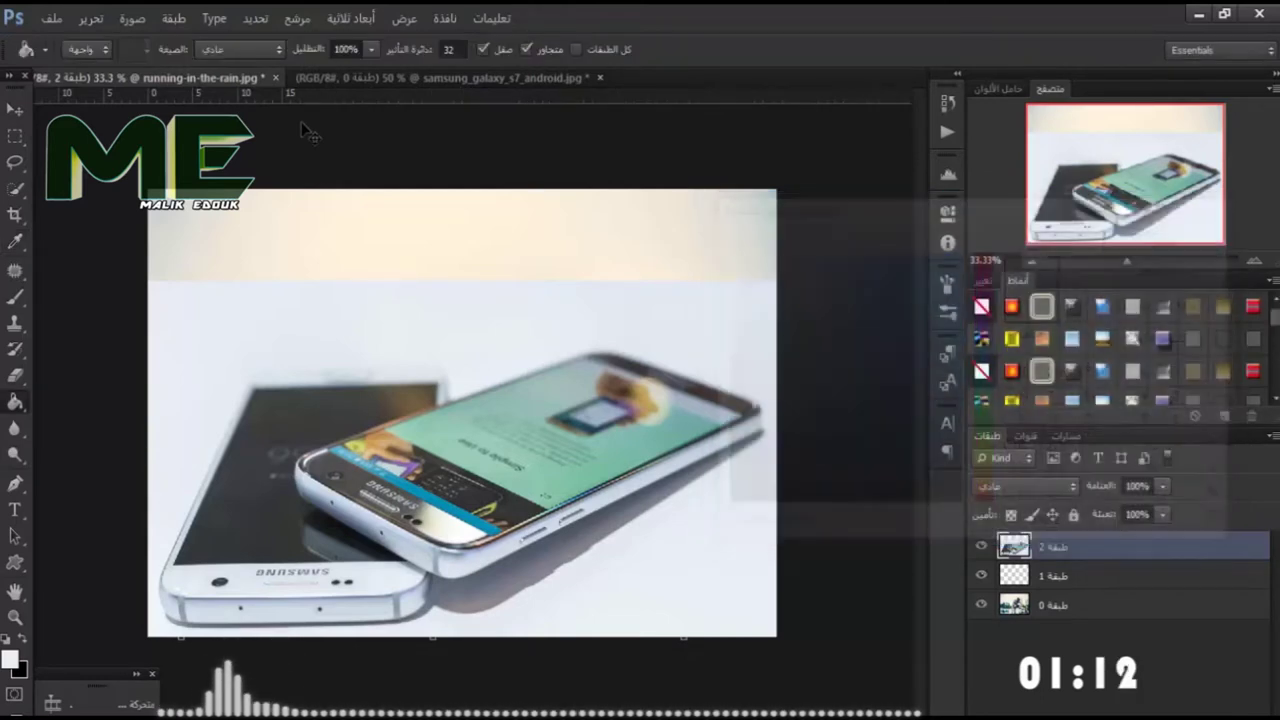
{"action": "key", "text": "alt+bracketleft"}
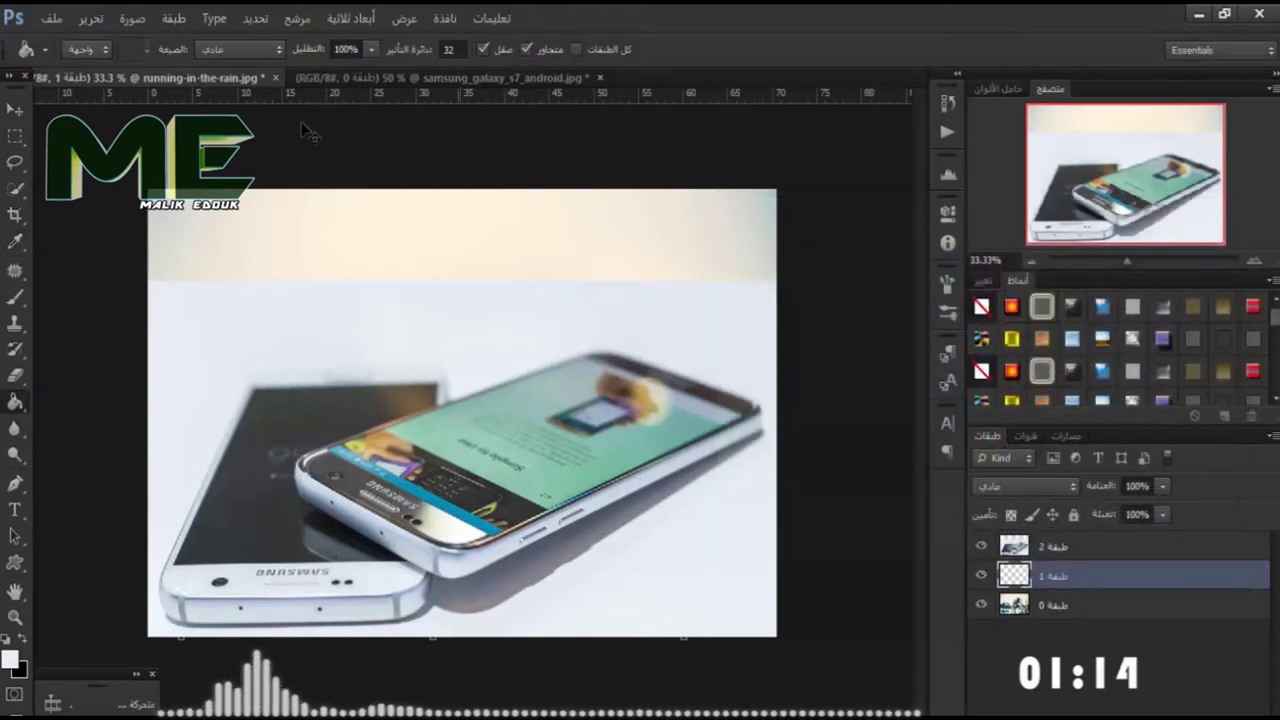
{"action": "key", "text": "alt+BackSpace"}
Make the phone Layer 2 the active layer again.
{"action": "key", "text": "v"}
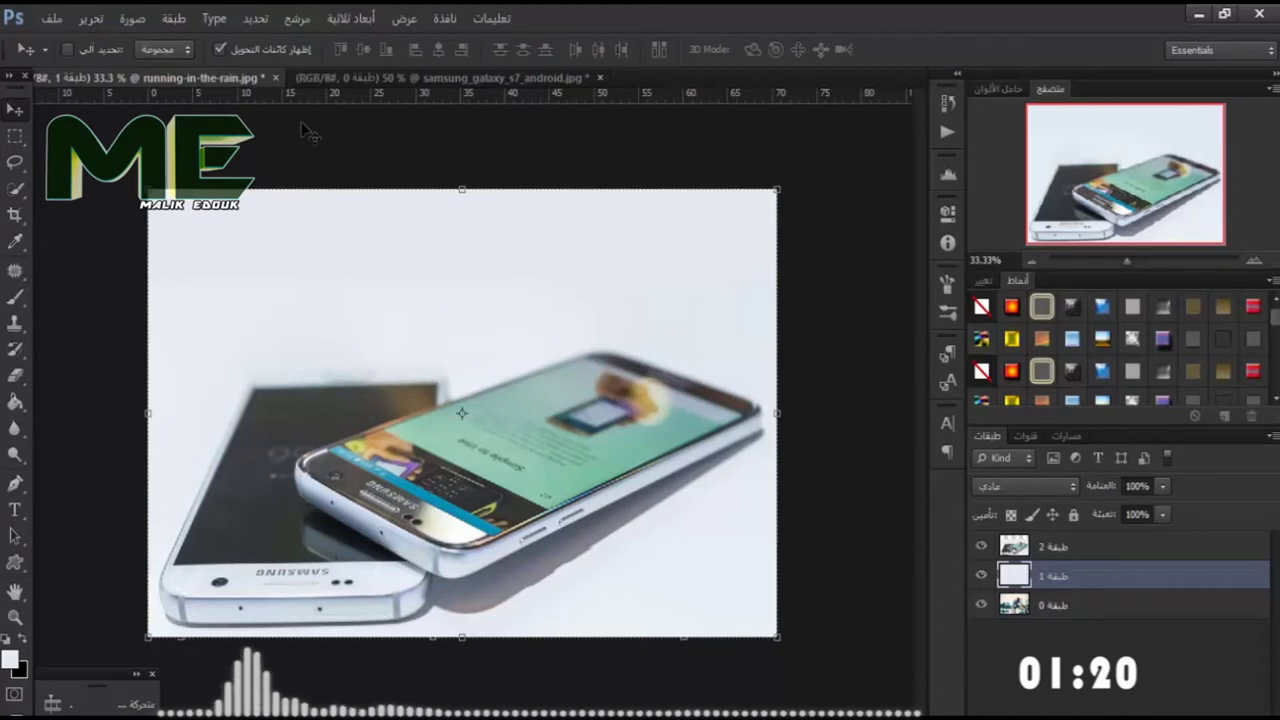
{"action": "key", "text": "alt+bracketright"}
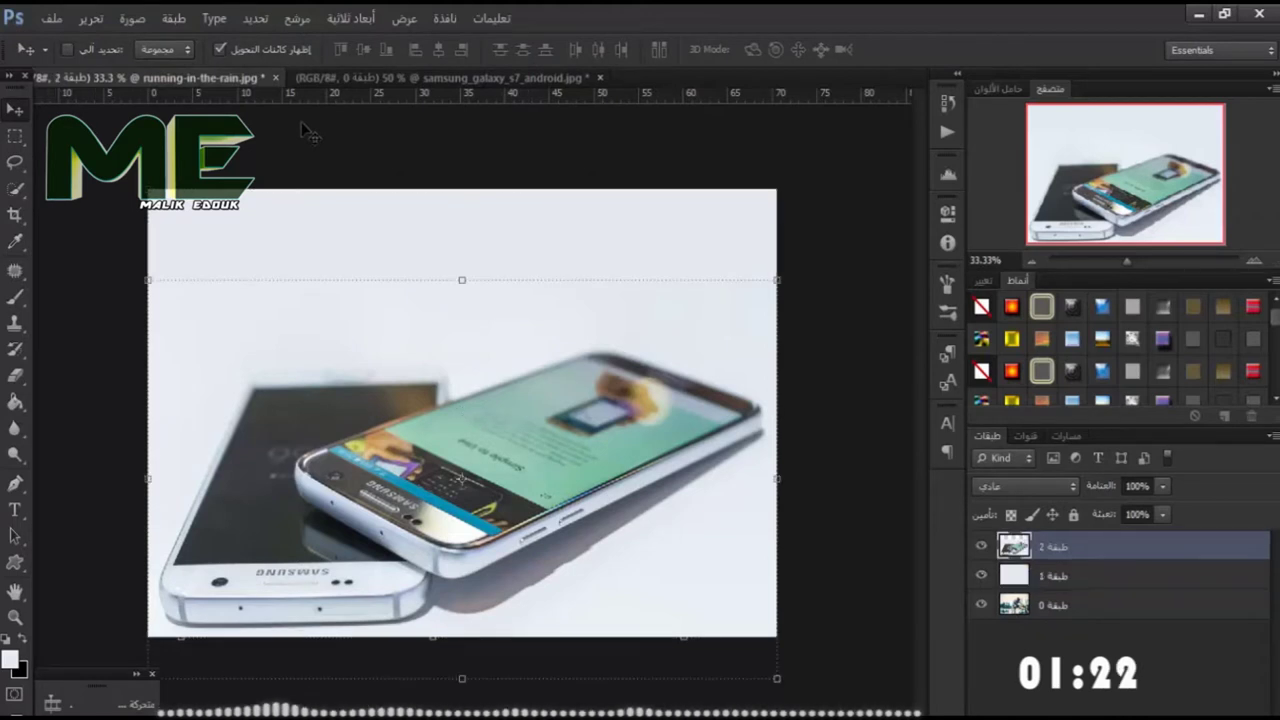
{"action": "key", "text": "p"}
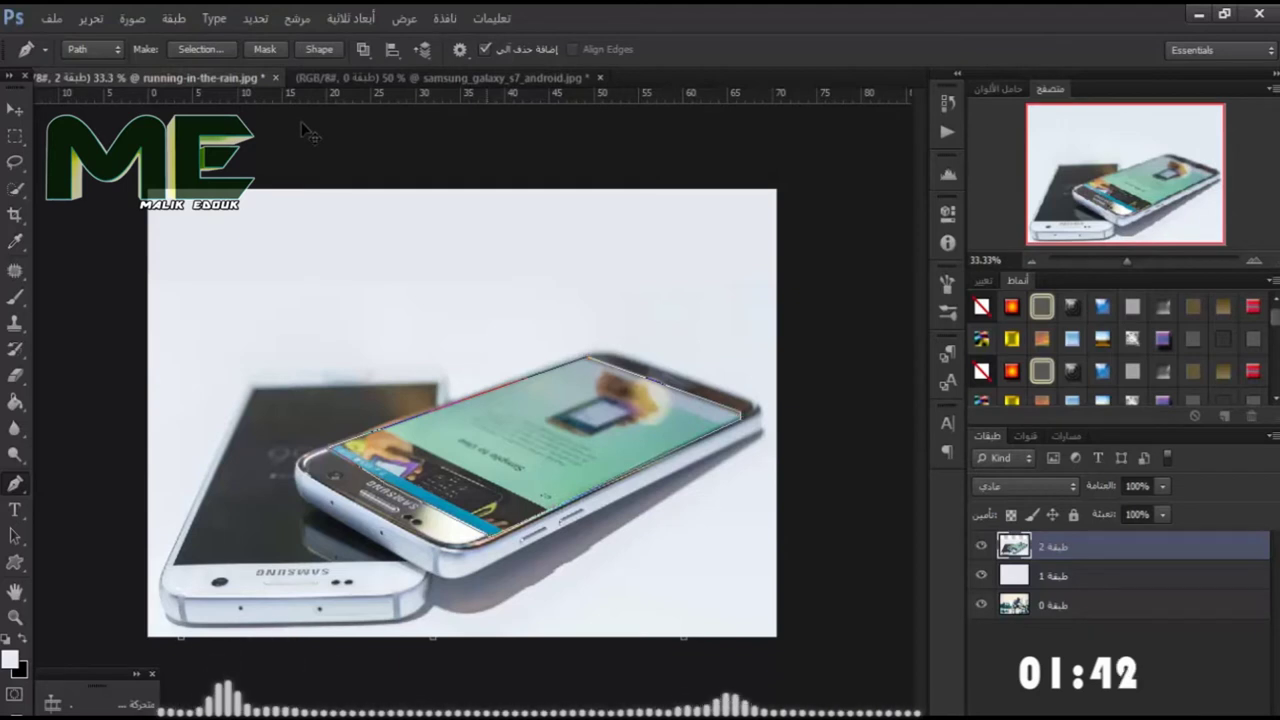
Turn the closed pen path around the front phone's screen into a selection.
{"action": "right_click", "coordinate": [720, 270]}
{"action": "left_click", "coordinate": [608, 116]}
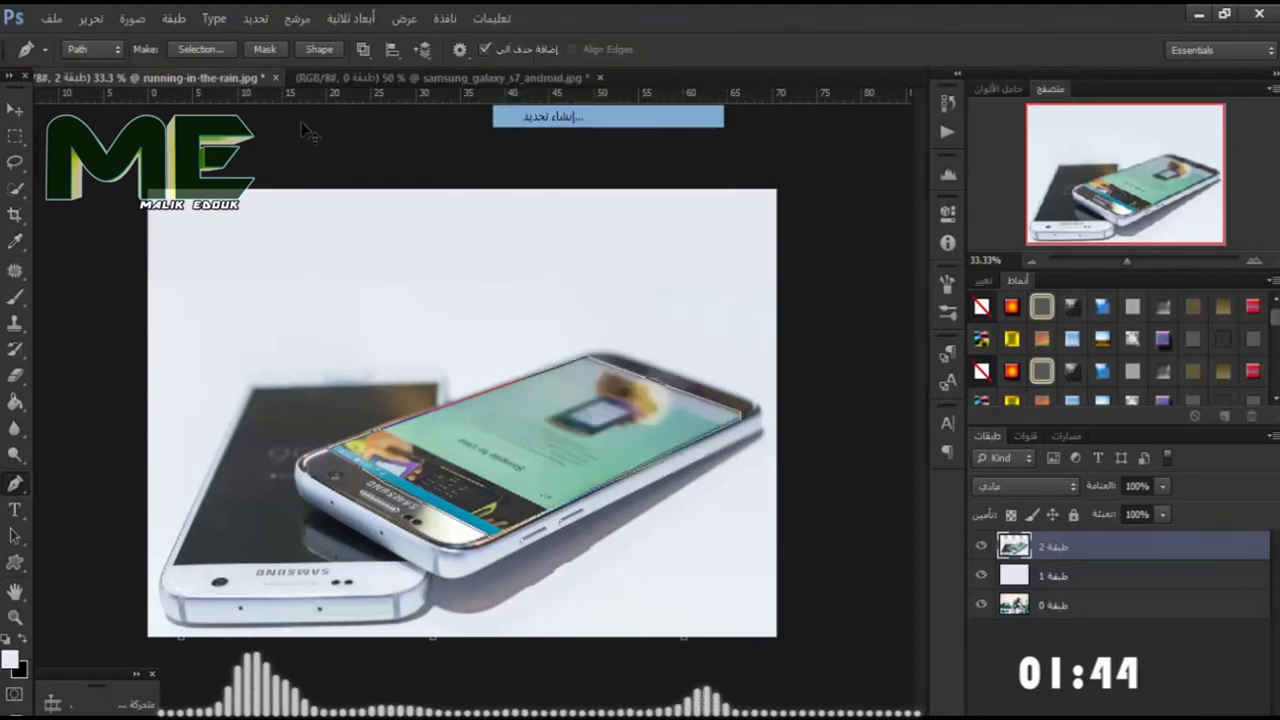
Make the screen selection with a 0.5 feather radius and add a new empty Layer 3.
{"action": "type", "text": "0.5"}
{"action": "key", "text": "Return"}
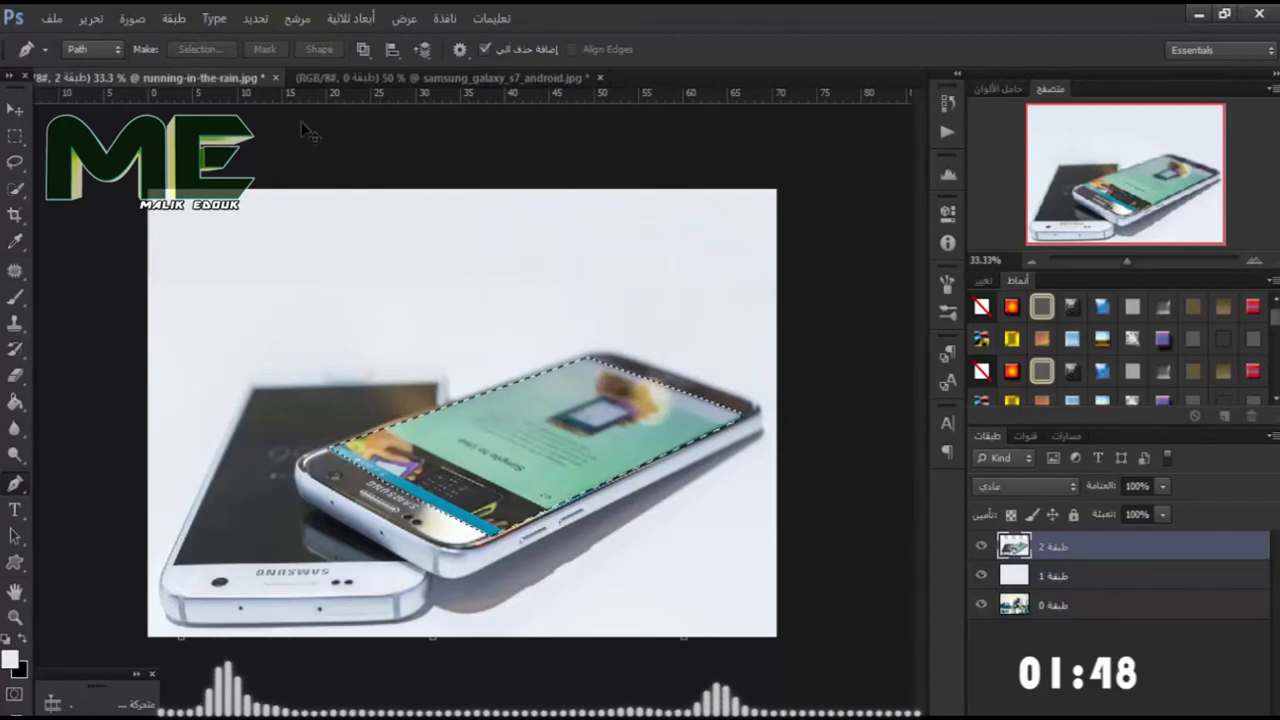
{"action": "key", "text": "ctrl+shift+alt+n"}
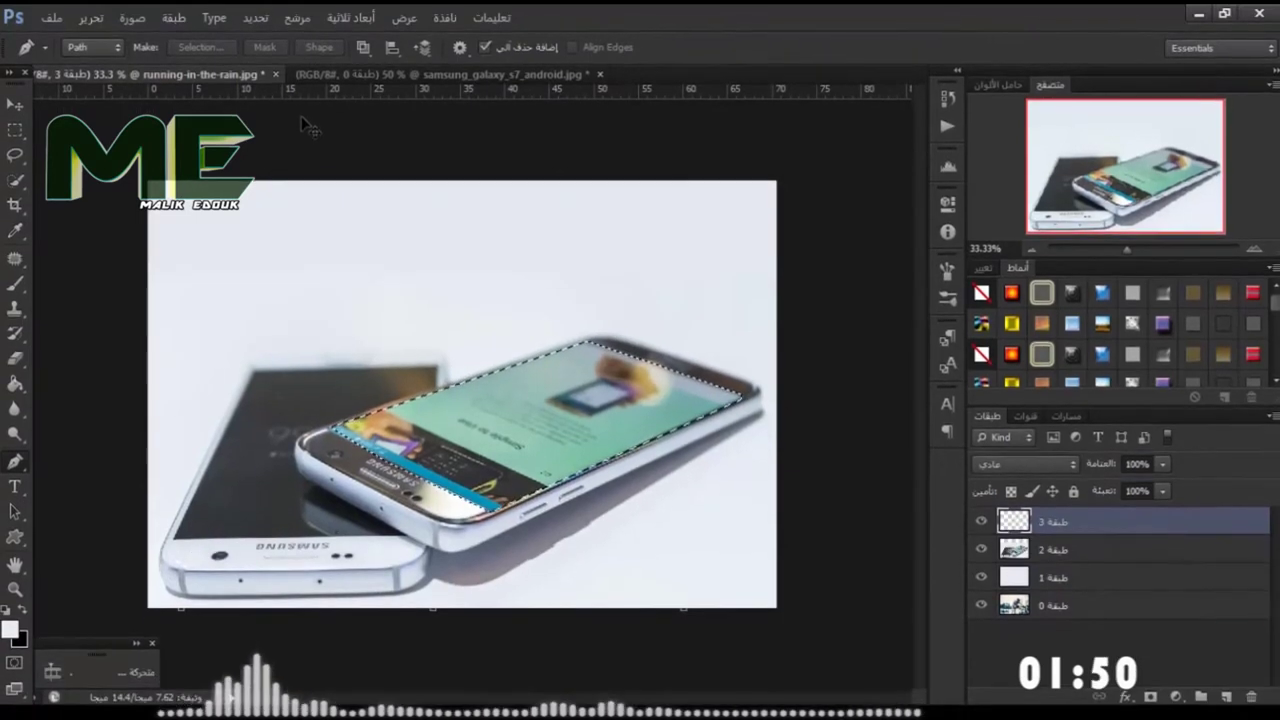
Fill the screen selection with near-white f8fbfe, deselect, and select the runner photo layer.
{"action": "key", "text": "i"}
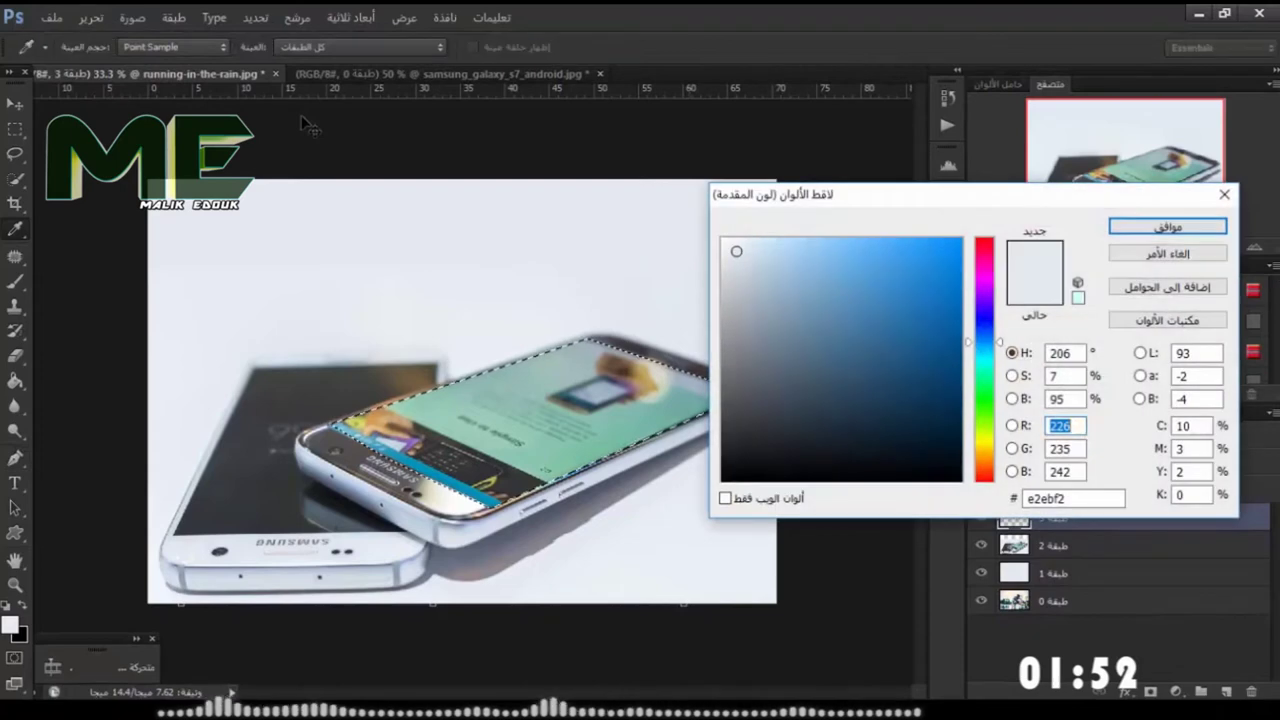
{"action": "left_click", "coordinate": [727, 240]}
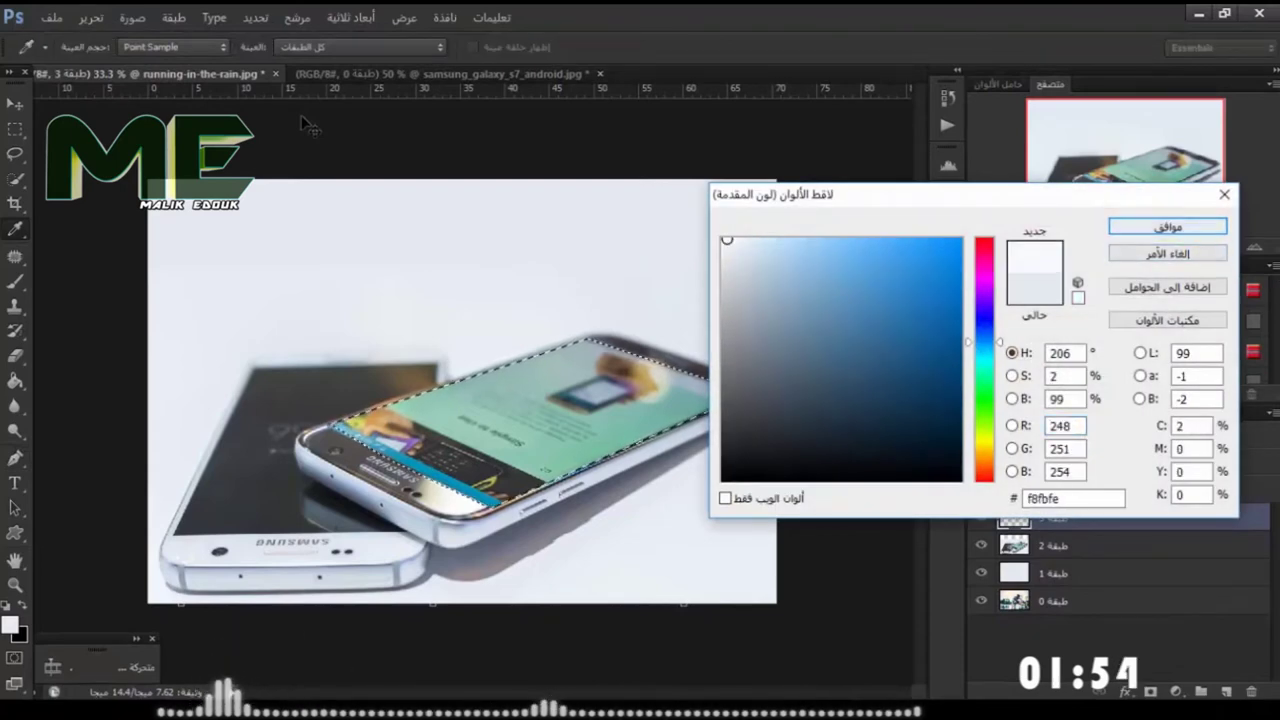
{"action": "key", "text": "Return"}
{"action": "key", "text": "p"}
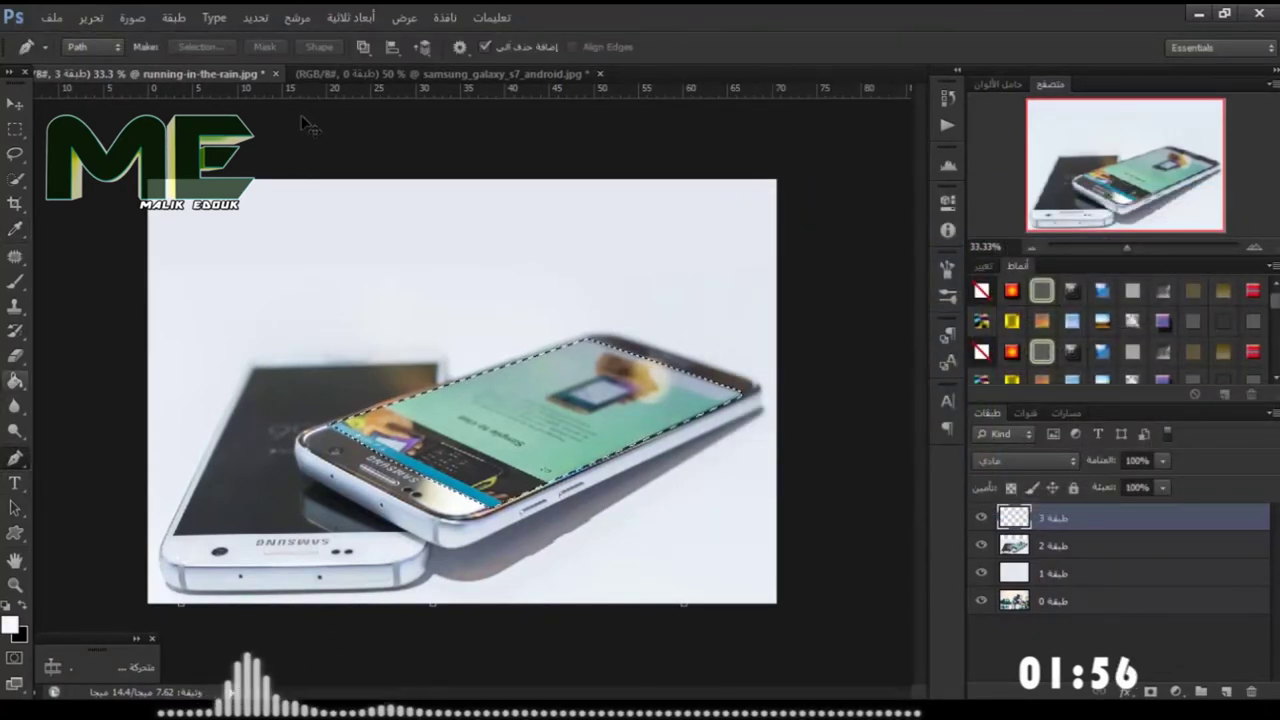
{"action": "key", "text": "r"}
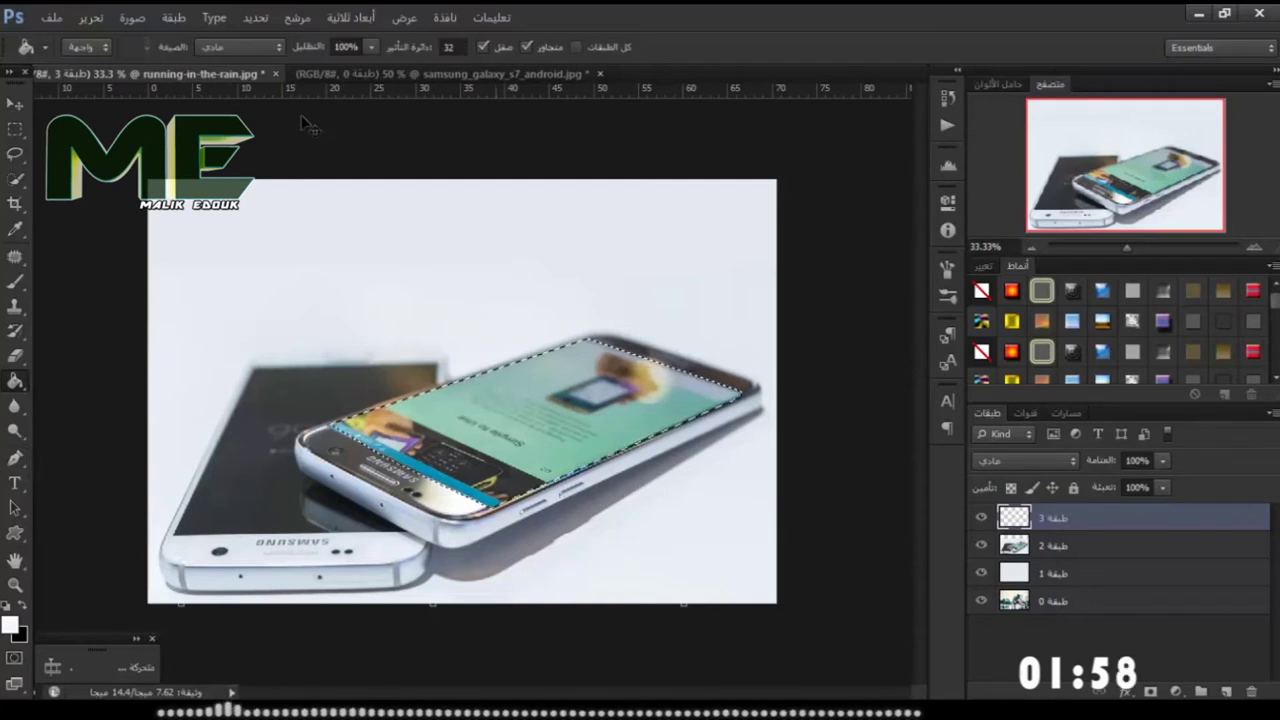
{"action": "key", "text": "alt+BackSpace"}
{"action": "key", "text": "v"}
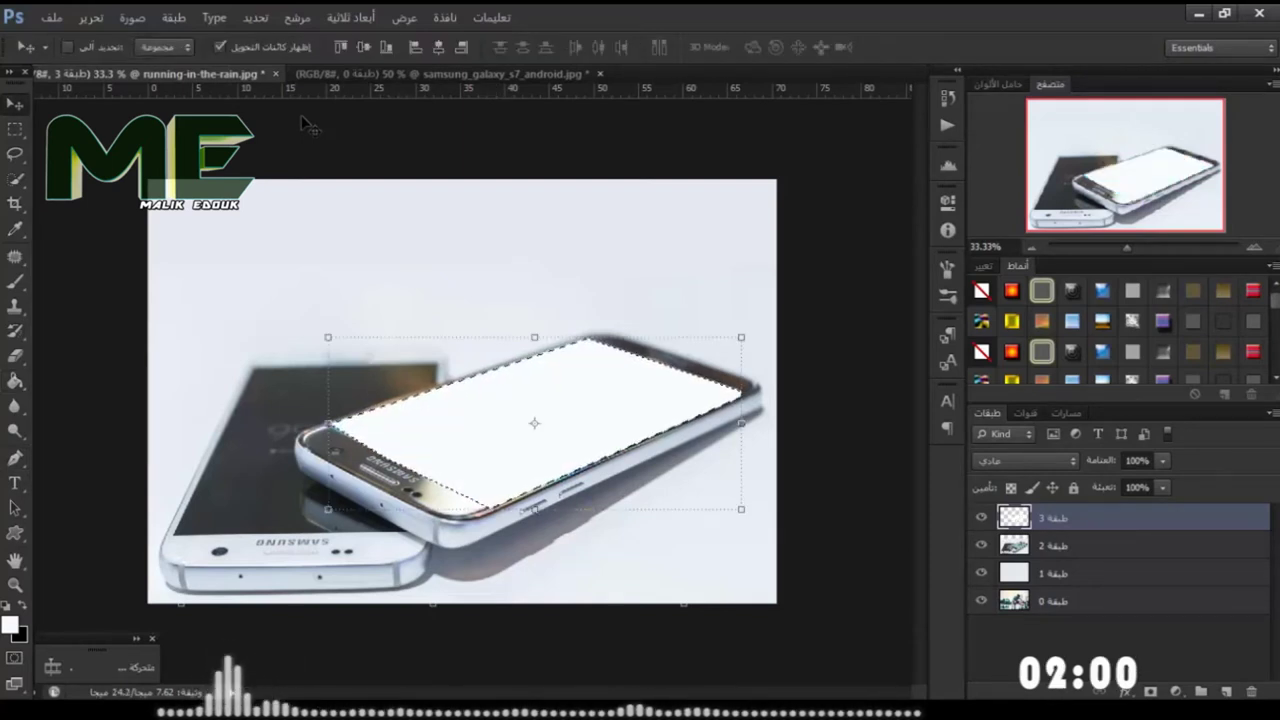
{"action": "key", "text": "ctrl+d"}
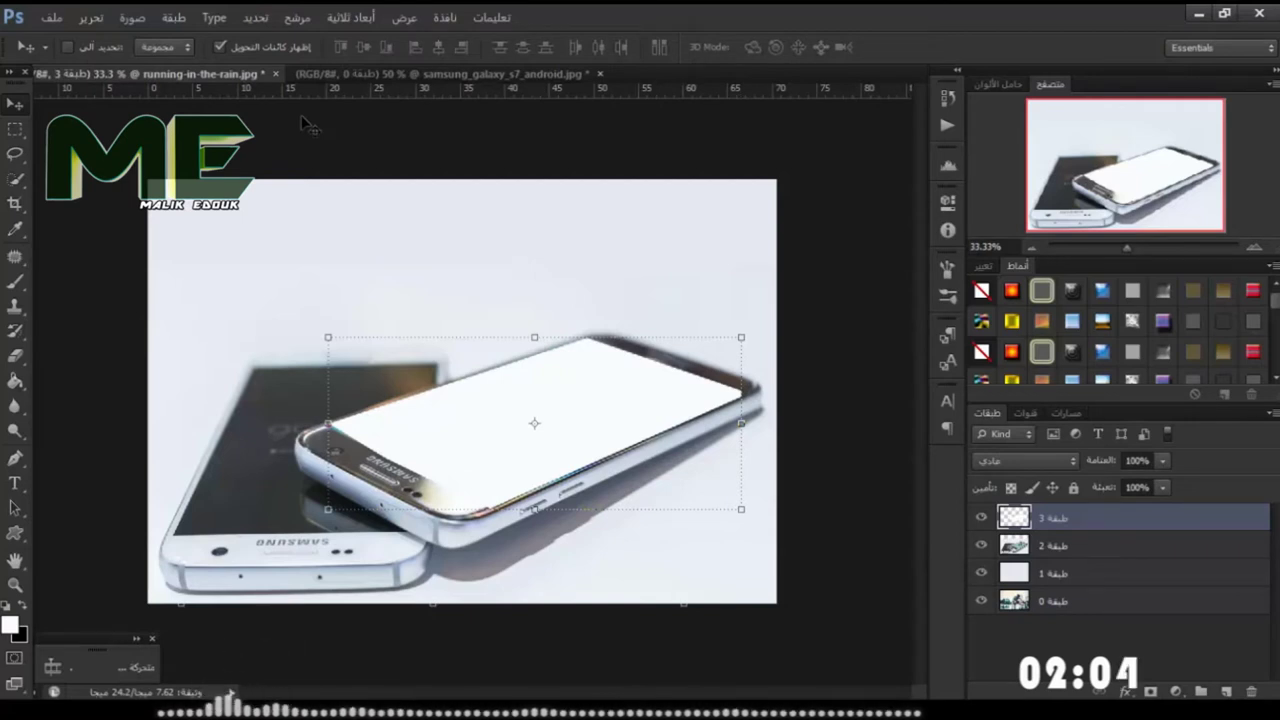
{"action": "left_click", "coordinate": [1050, 601]}
{"action": "left_click", "coordinate": [1050, 546], "text": "ctrl"}
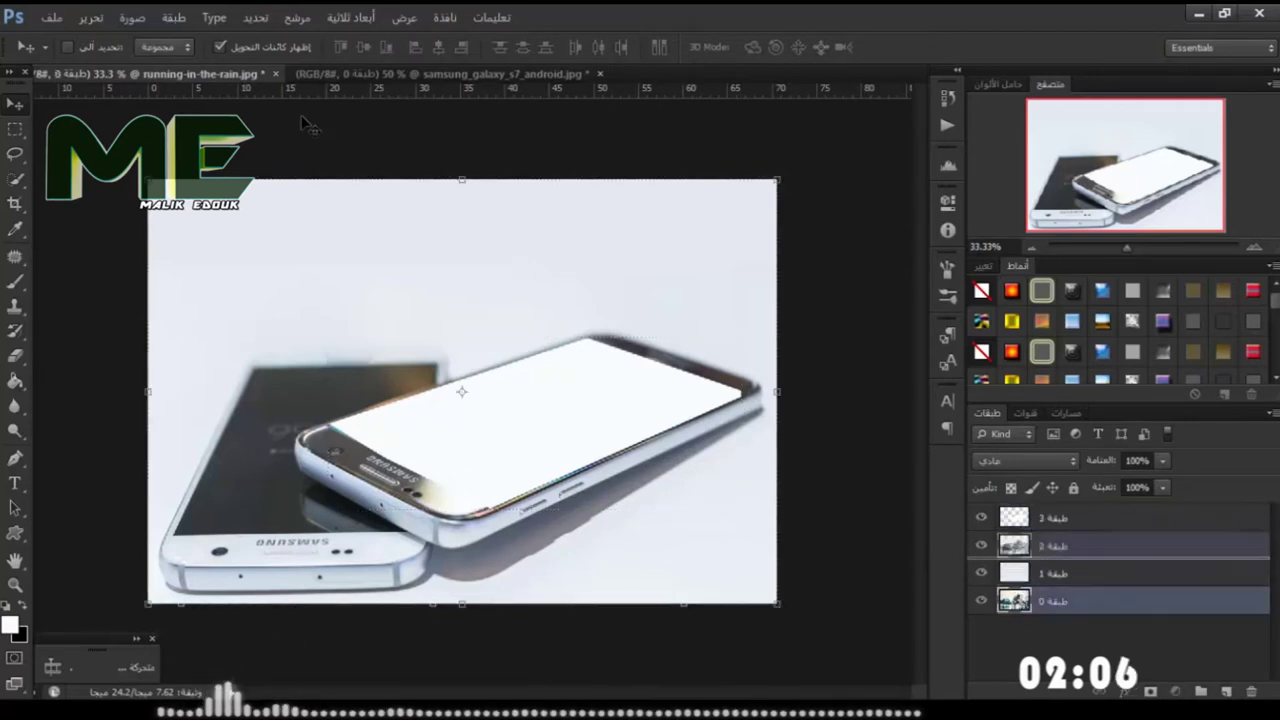
Move runner Layer 0 to the top, scale it to about 76% and rotate it -12.48° over the phone.
{"action": "key", "text": "ctrl+shift+bracketright"}
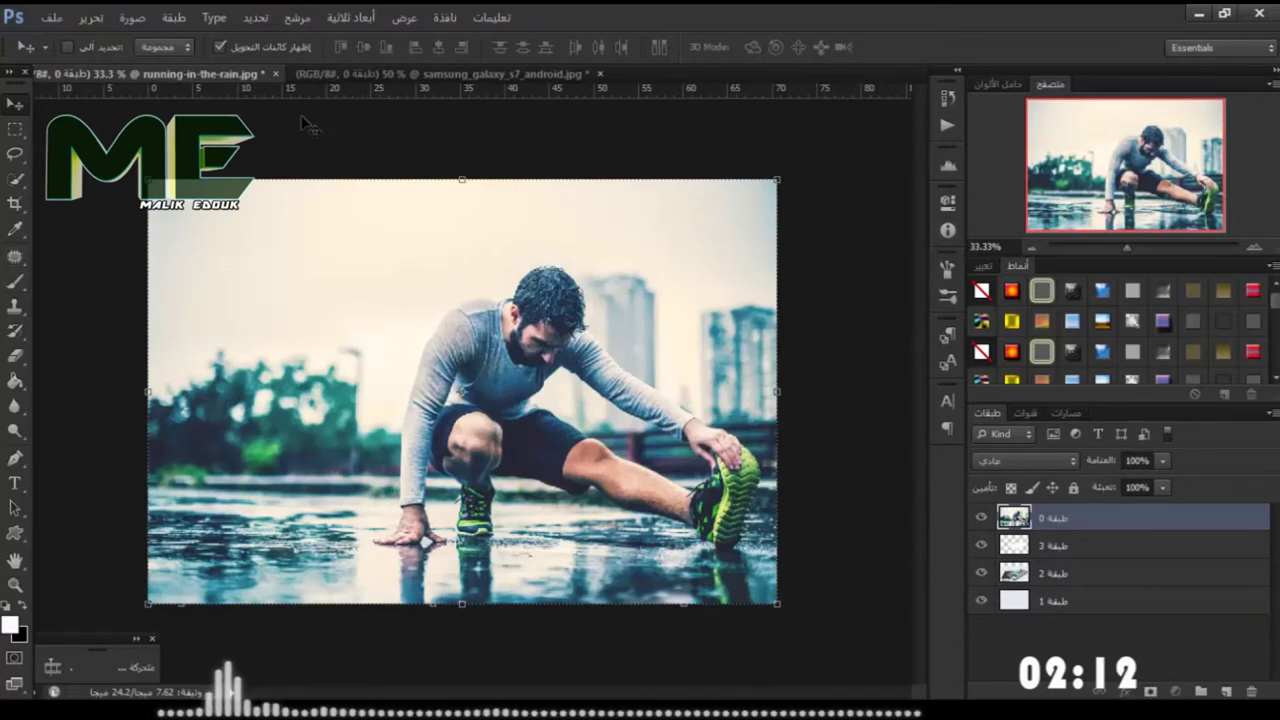
{"action": "key", "text": "ctrl+t"}
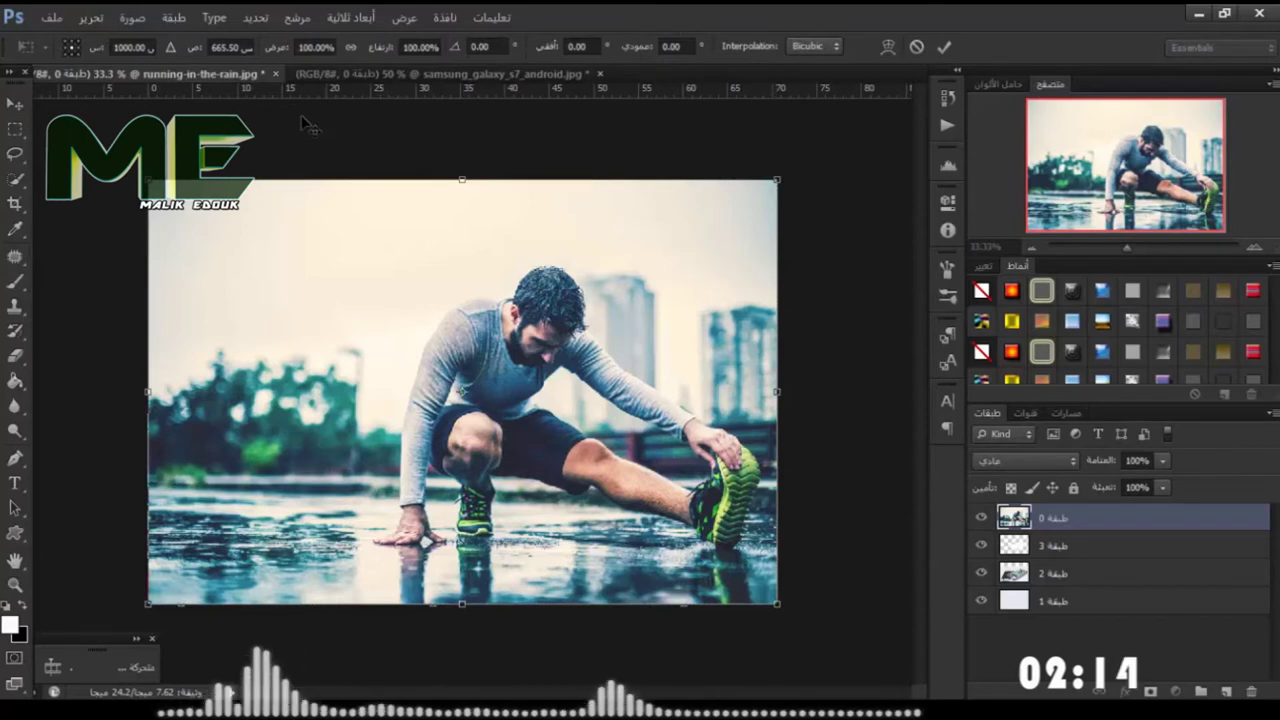
{"action": "left_click_drag", "start_coordinate": [777, 181], "coordinate": [629, 270]}
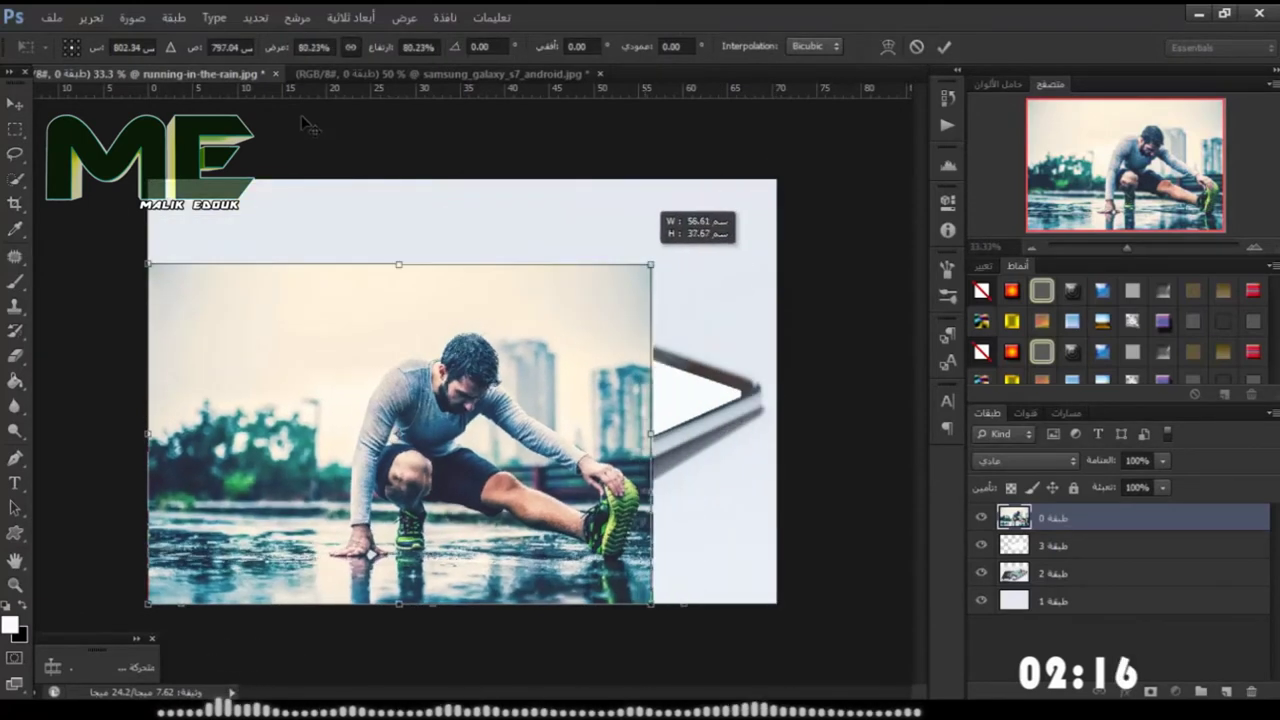
{"action": "left_click_drag", "start_coordinate": [430, 430], "coordinate": [510, 338]}
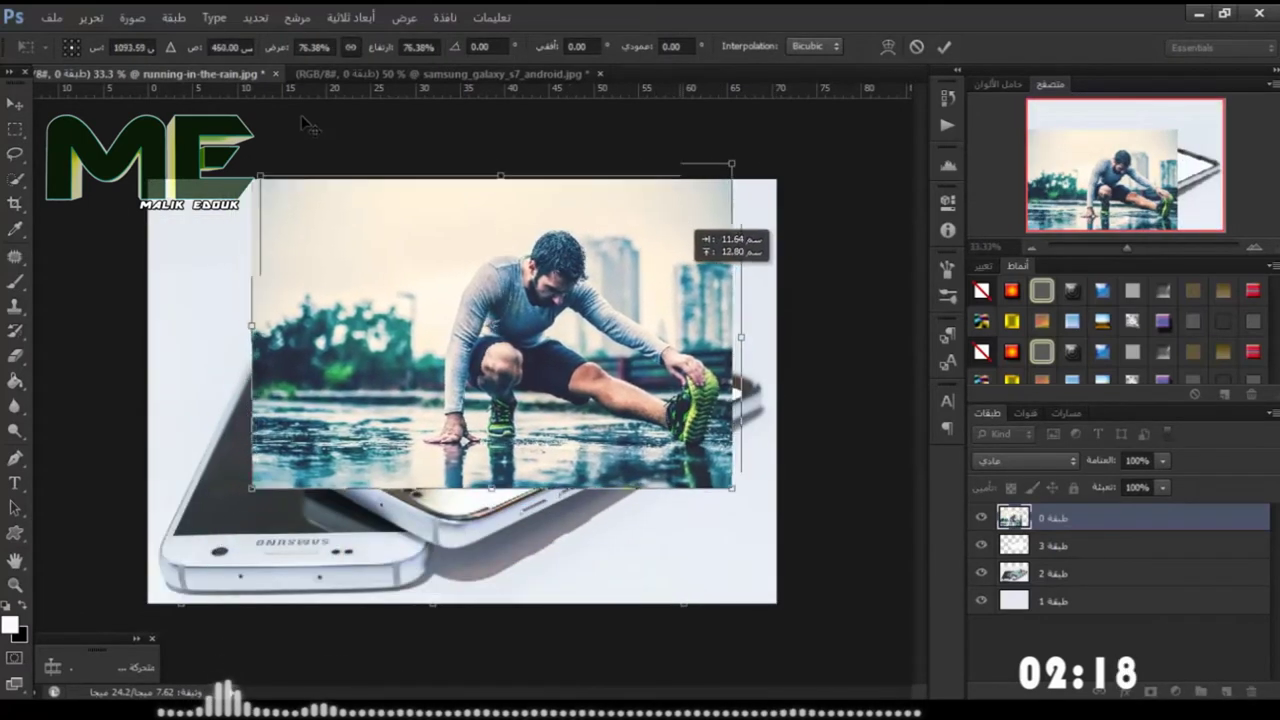
{"action": "left_click_drag", "start_coordinate": [305, 121], "coordinate": [262, 170]}
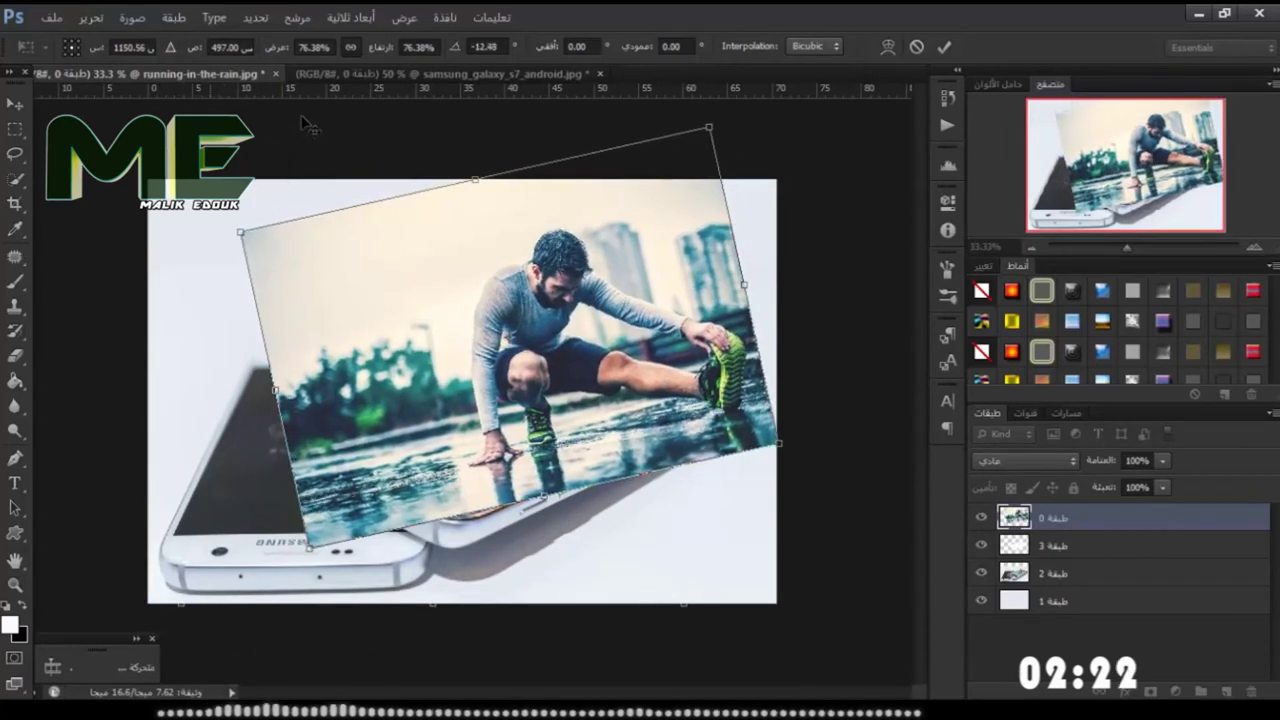
{"action": "left_click_drag", "start_coordinate": [555, 360], "coordinate": [525, 358]}
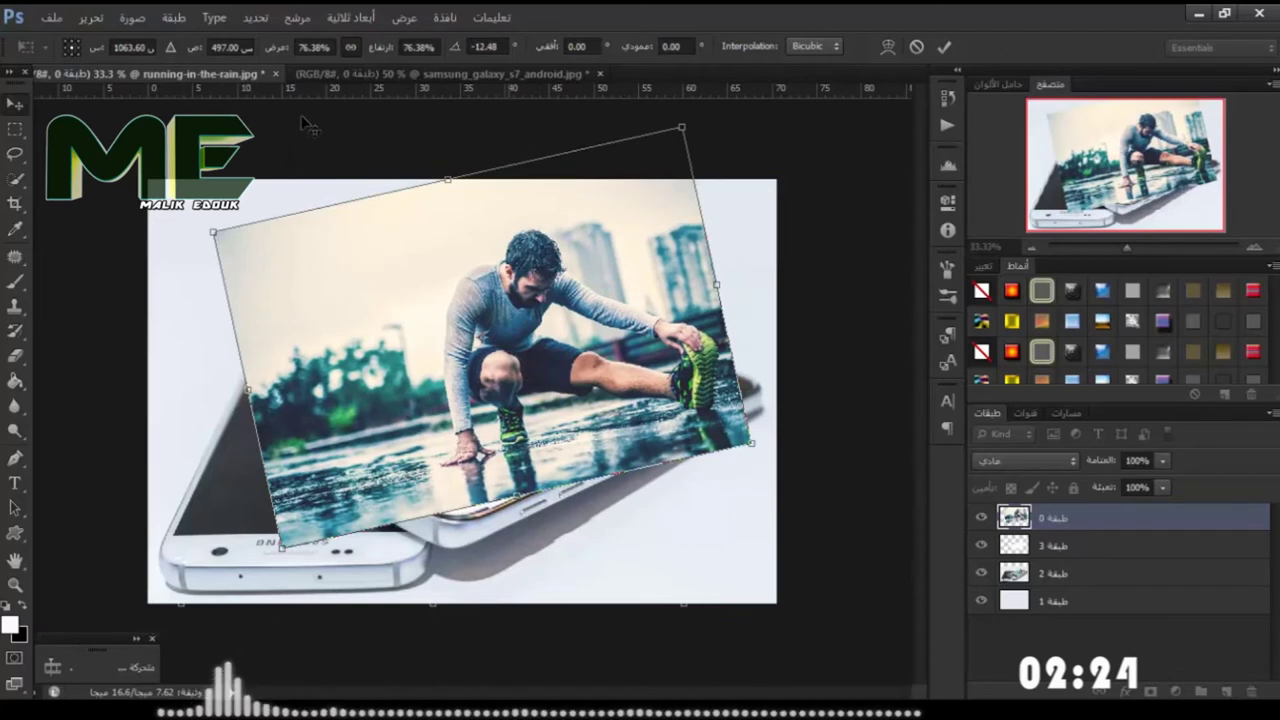
{"action": "key", "text": "Return"}
{"action": "right_click", "coordinate": [1152, 517]}
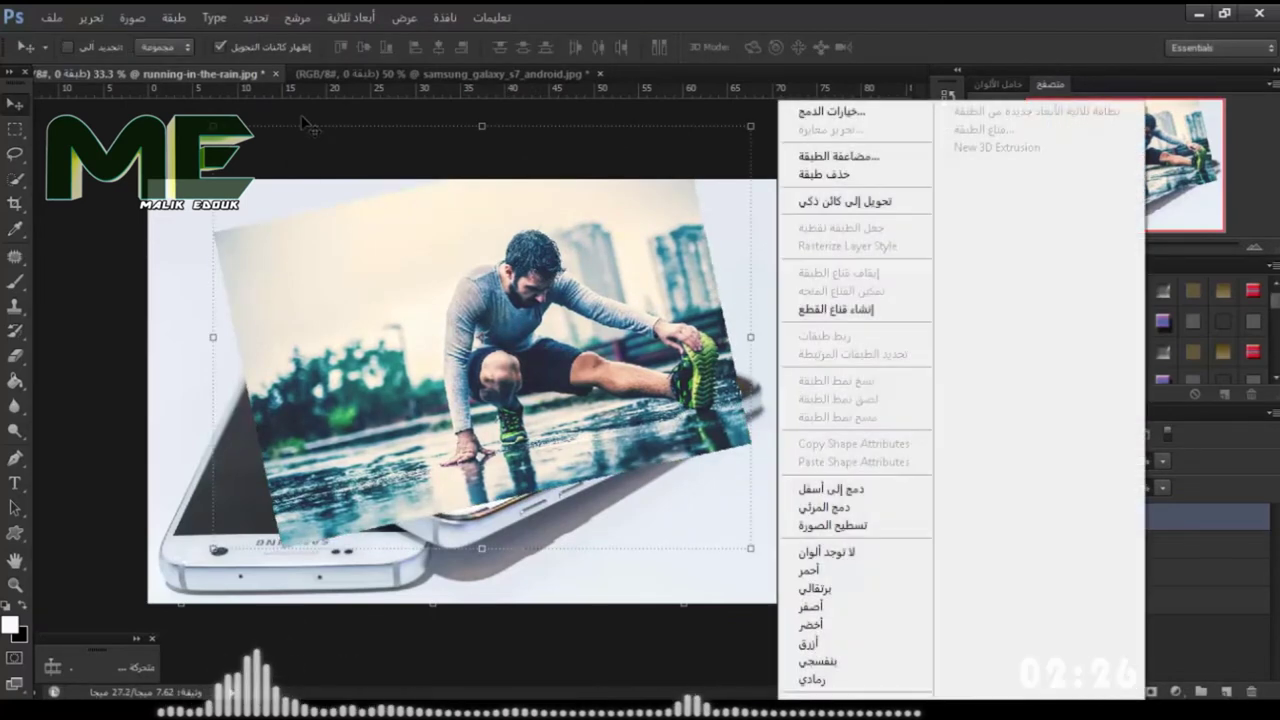
Clip the runner photo to the white screen layer and reposition it inside the screen.
{"action": "left_click", "coordinate": [855, 310]}
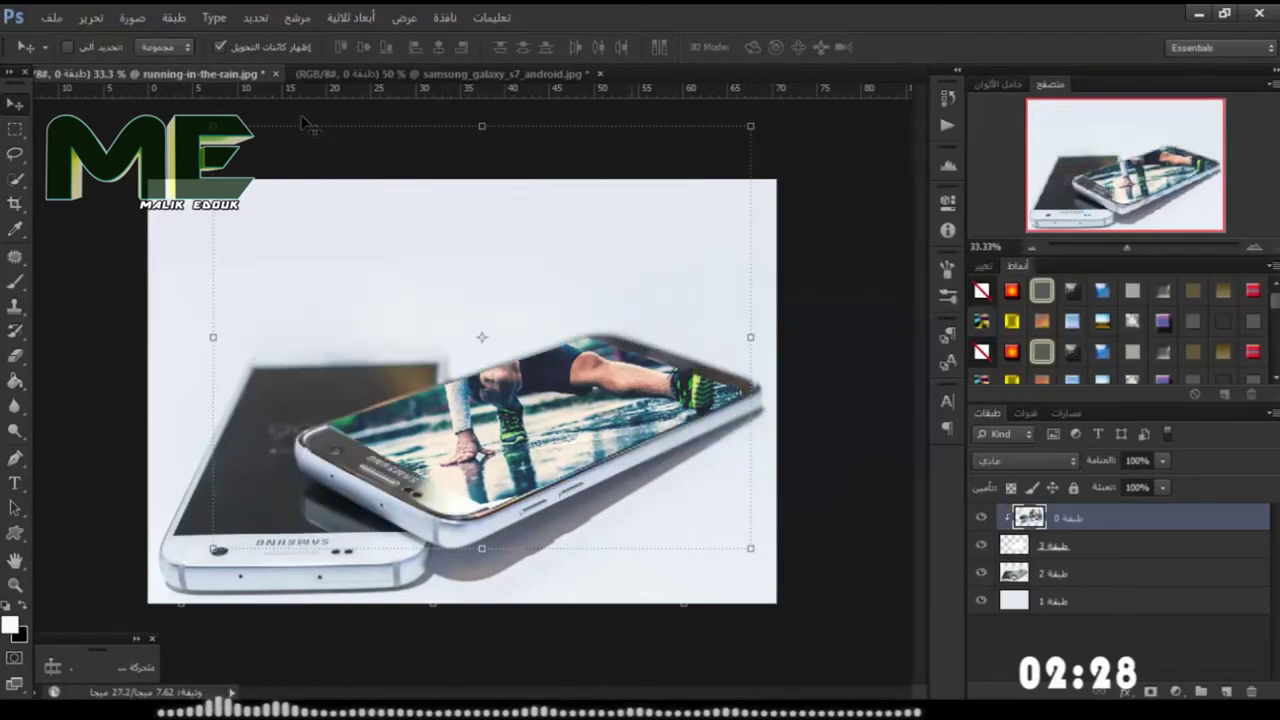
{"action": "mouse_move", "coordinate": [585, 370]}
{"action": "left_mouse_down"}
{"action": "mouse_move", "coordinate": [605, 400]}
{"action": "mouse_move", "coordinate": [630, 376]}
{"action": "left_mouse_up"}
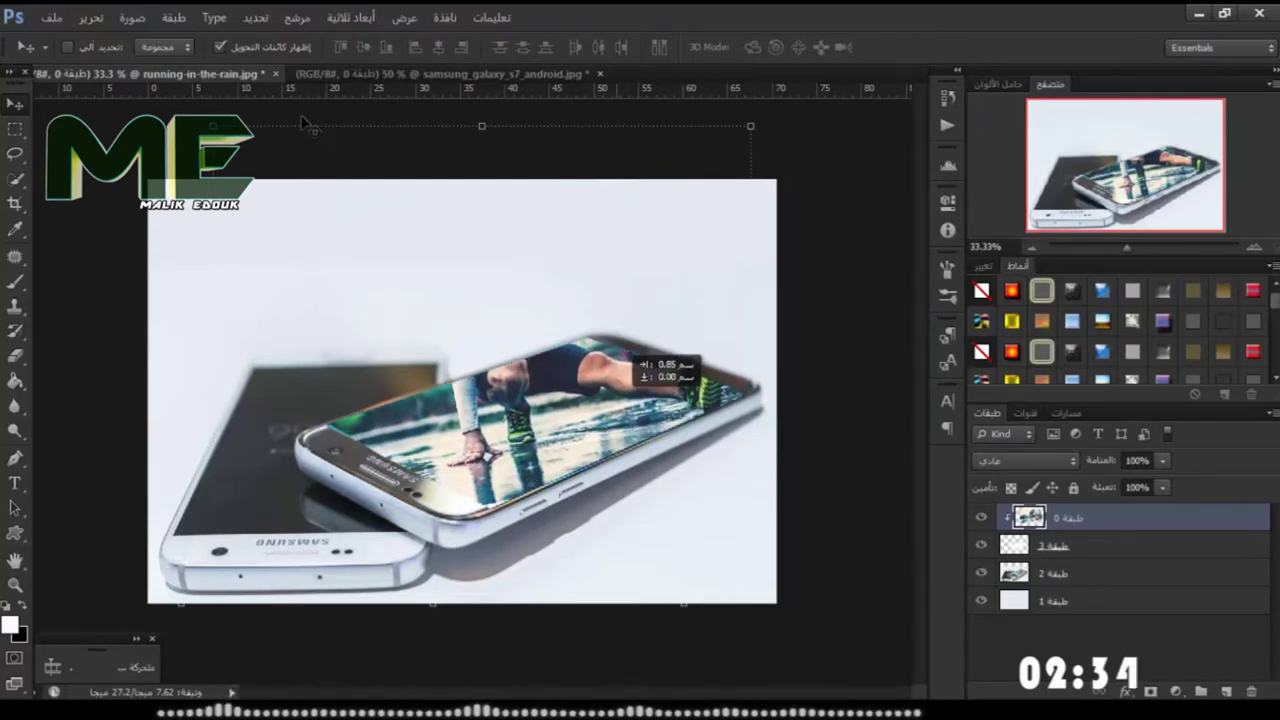
{"action": "left_click_drag", "start_coordinate": [630, 376], "coordinate": [632, 372]}
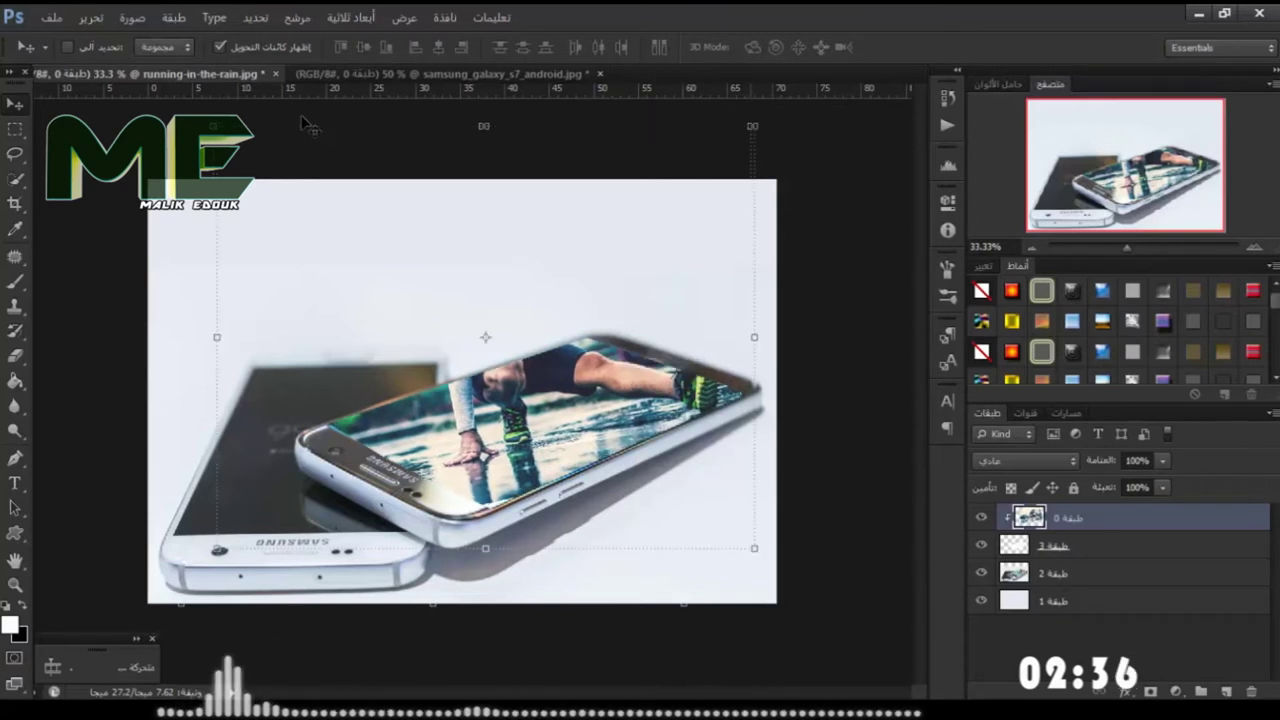
Enlarge the clipped runner photo to about 122.56% × 111.33% so he fills the screen.
{"action": "mouse_move", "coordinate": [754, 337]}
{"action": "left_mouse_down"}
{"action": "mouse_move", "coordinate": [788, 337]}
{"action": "mouse_move", "coordinate": [700, 332]}
{"action": "left_mouse_up"}
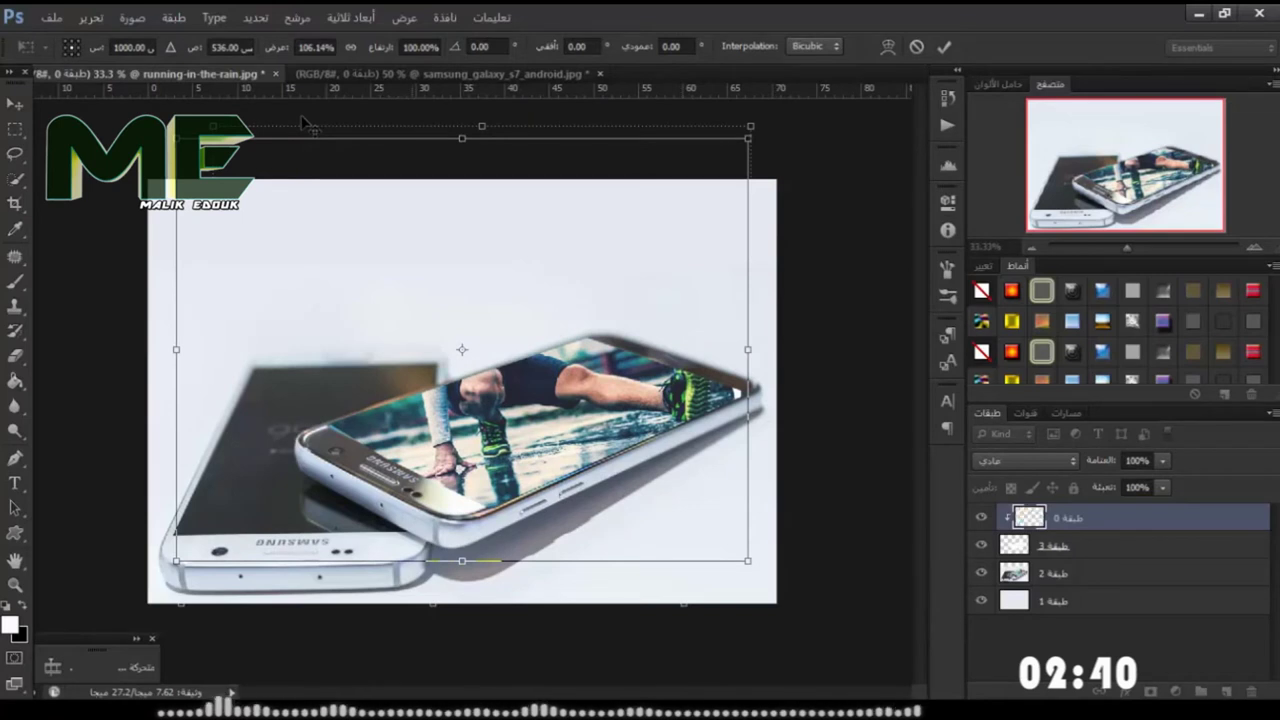
{"action": "left_click_drag", "start_coordinate": [176, 560], "coordinate": [148, 573]}
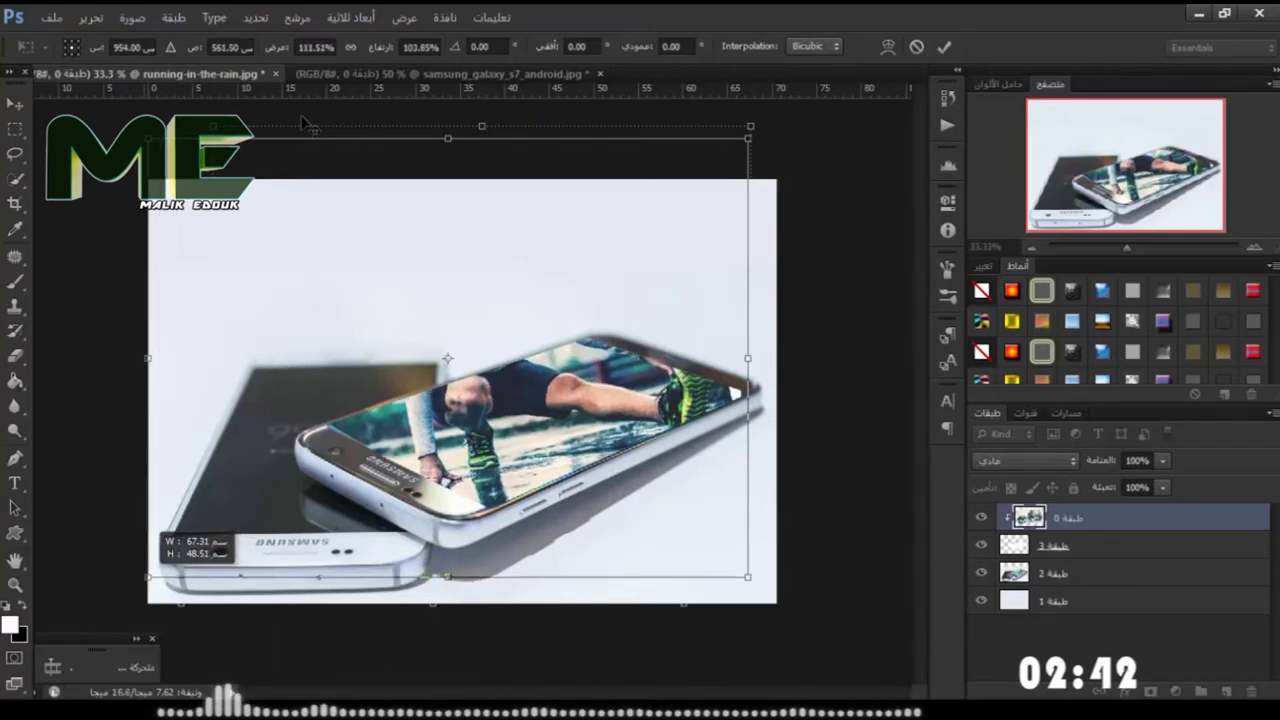
{"action": "left_click_drag", "start_coordinate": [586, 355], "coordinate": [600, 338]}
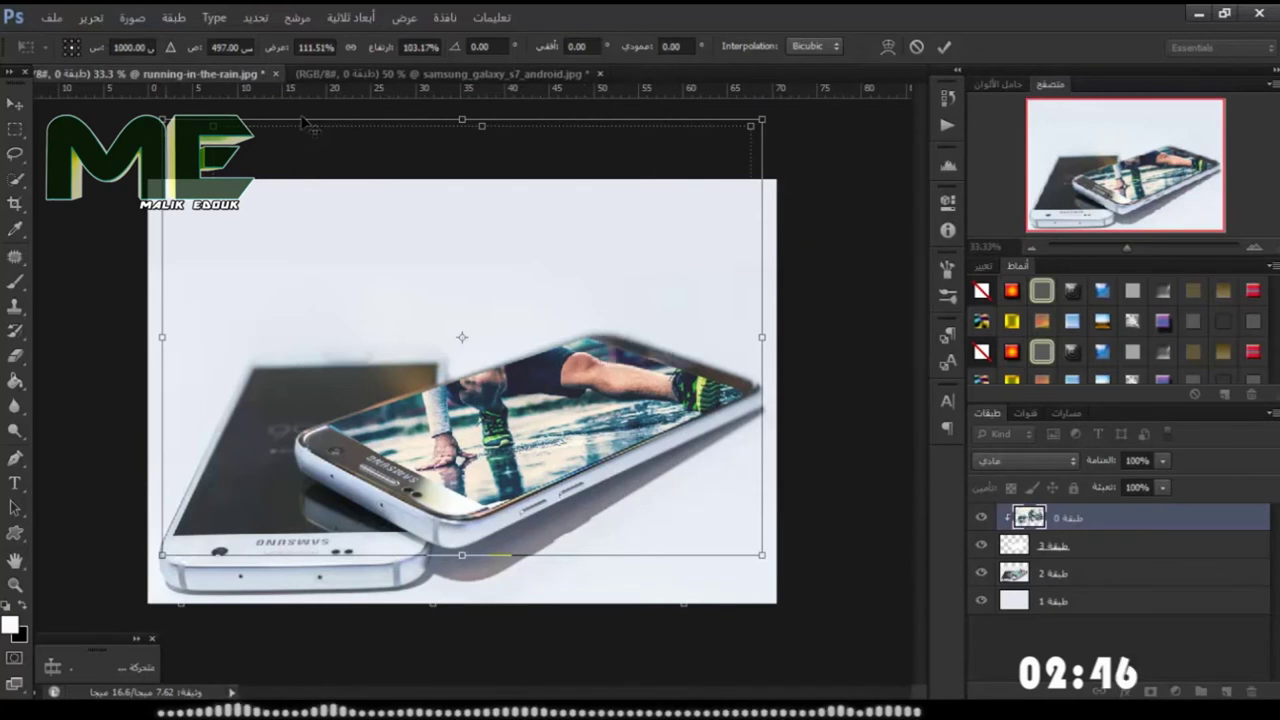
{"action": "left_click_drag", "start_coordinate": [162, 554], "coordinate": [145, 565]}
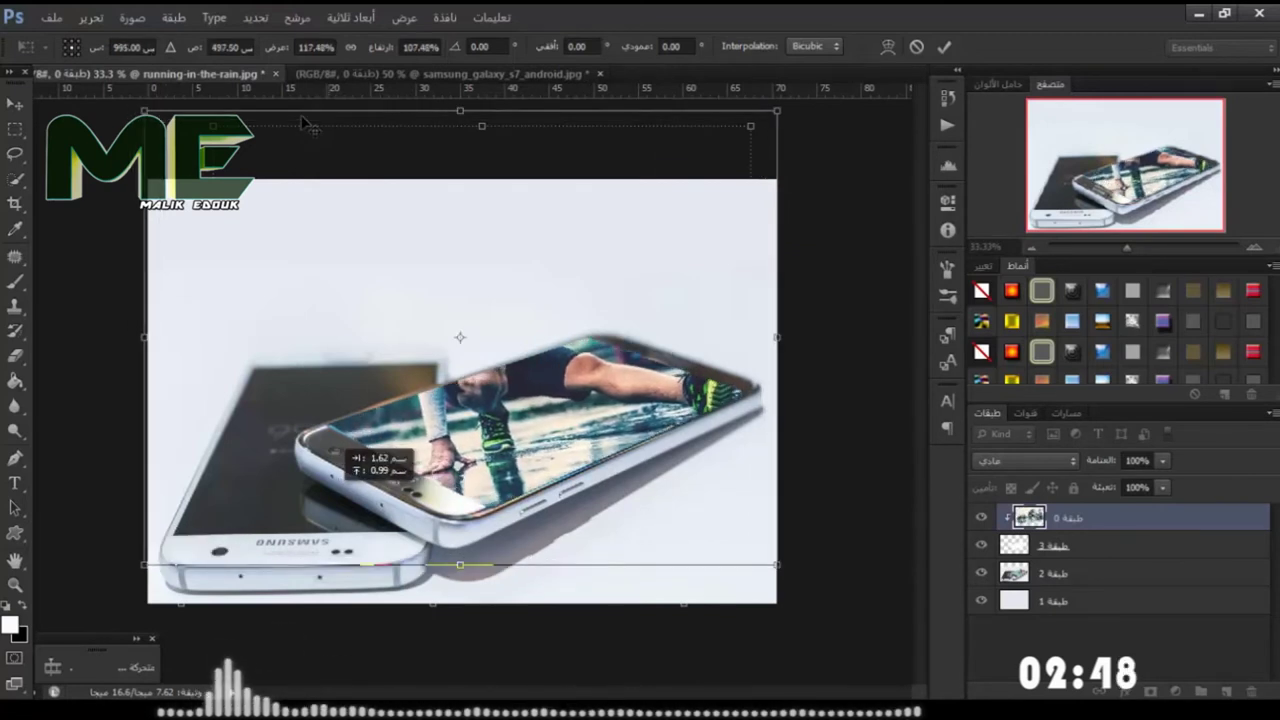
{"action": "left_click_drag", "start_coordinate": [145, 565], "coordinate": [117, 580]}
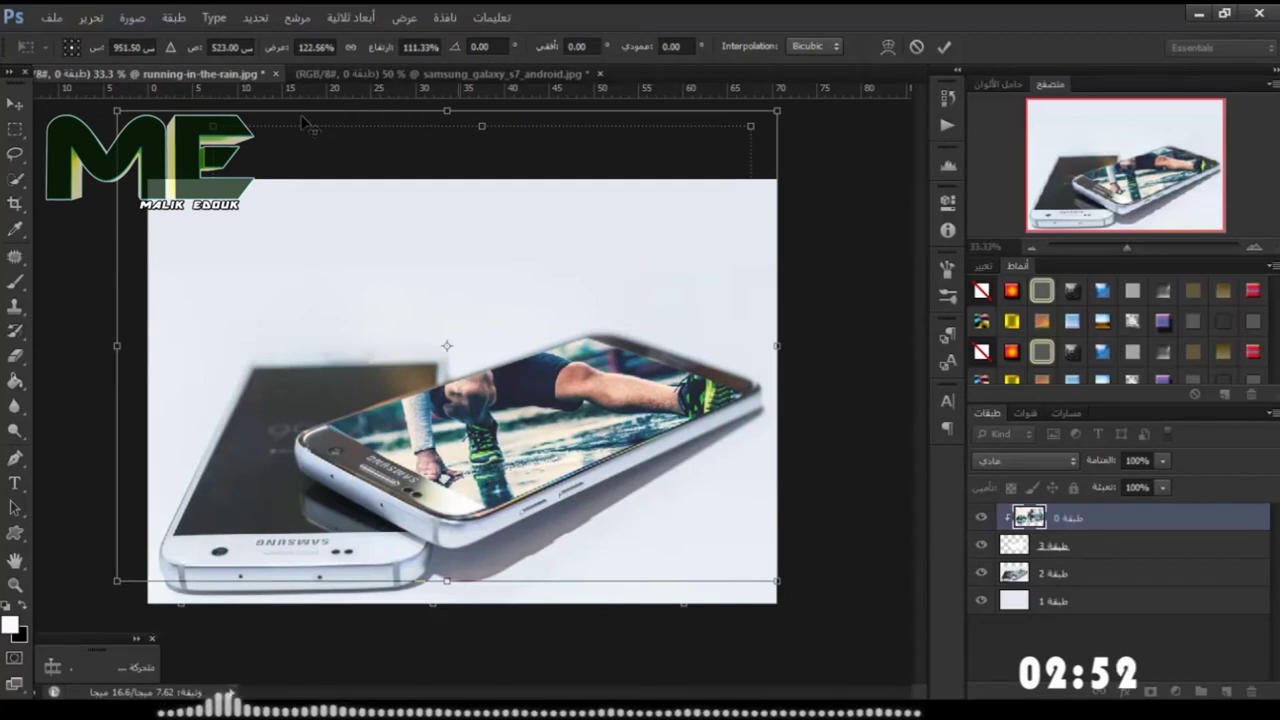
Nudge the enlarged runner photo into place with the arrow keys and commit the transform.
{"action": "key", "text": "shift+Up"}
{"action": "key", "text": "shift+Up"}
{"action": "key", "text": "shift+Up"}
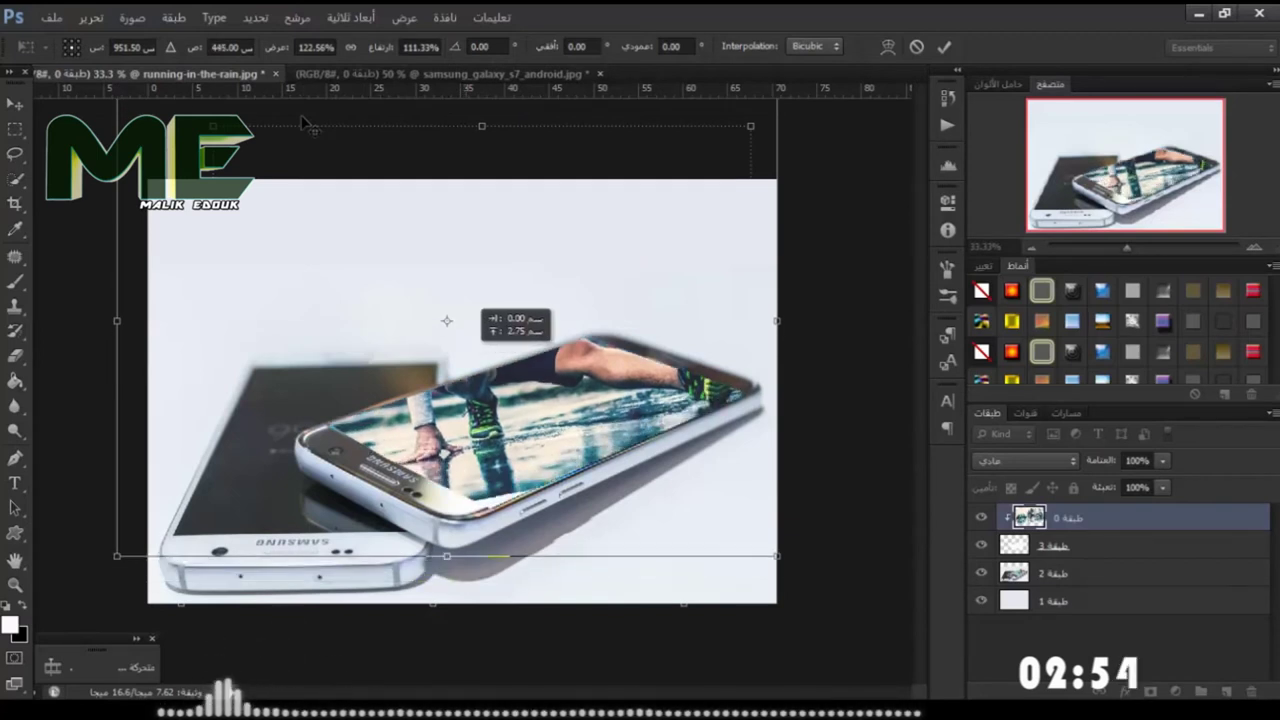
{"action": "key", "text": "shift+Down"}
{"action": "key", "text": "Down"}
{"action": "key", "text": "Down"}
{"action": "key", "text": "Down"}
{"action": "key", "text": "shift+Left"}
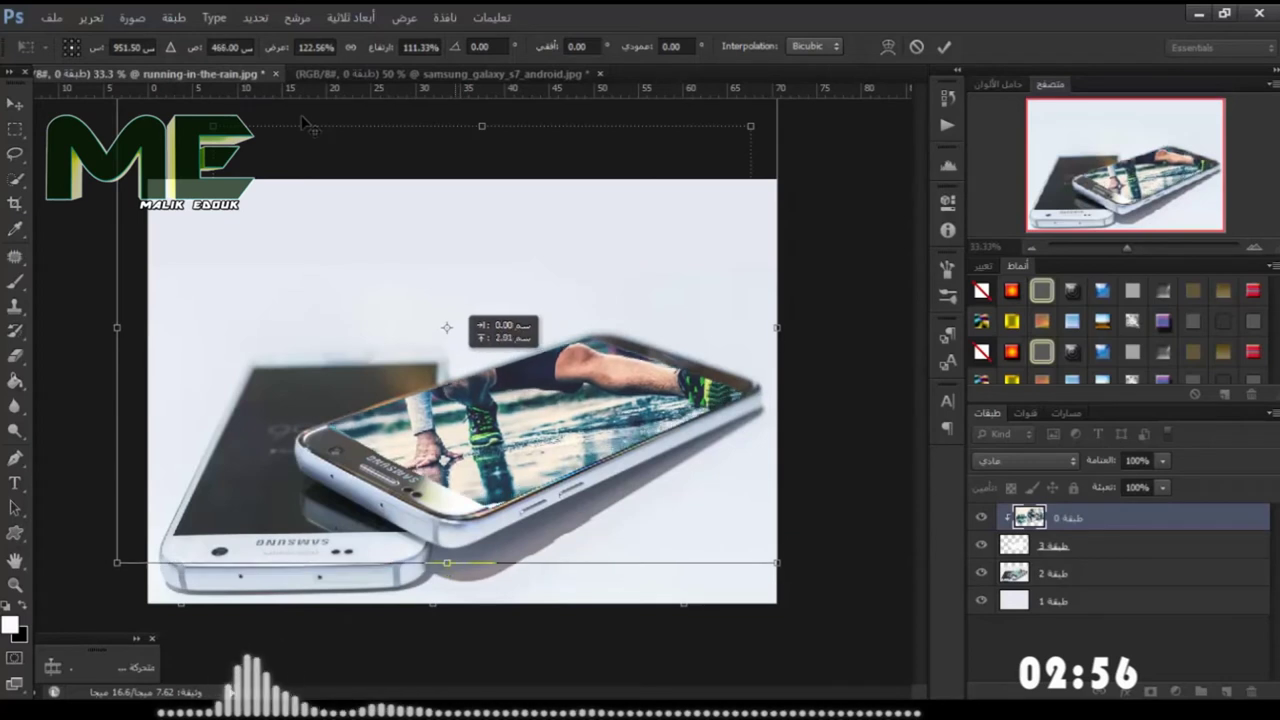
{"action": "key", "text": "shift+Left"}
{"action": "key", "text": "shift+Left"}
{"action": "key", "text": "Left"}
{"action": "key", "text": "Left"}
{"action": "key", "text": "Left"}
{"action": "key", "text": "Down"}
{"action": "key", "text": "Down"}
{"action": "key", "text": "Down"}
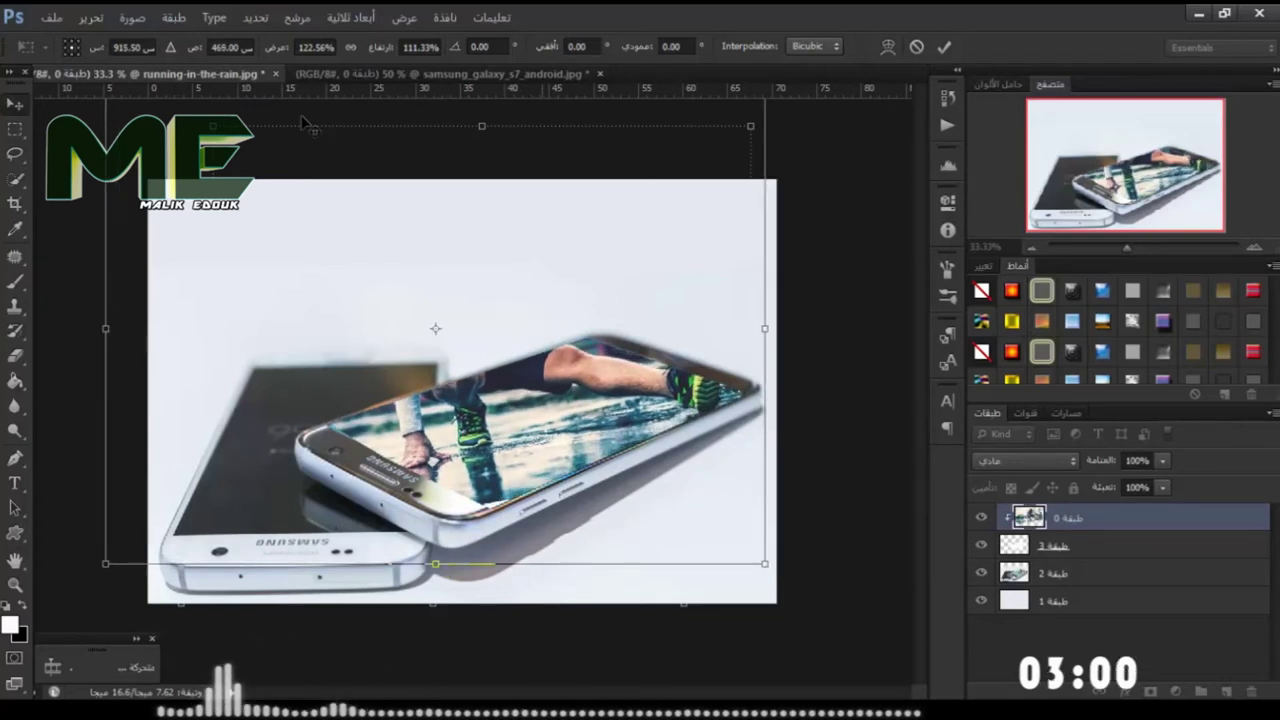
{"action": "key", "text": "Return"}
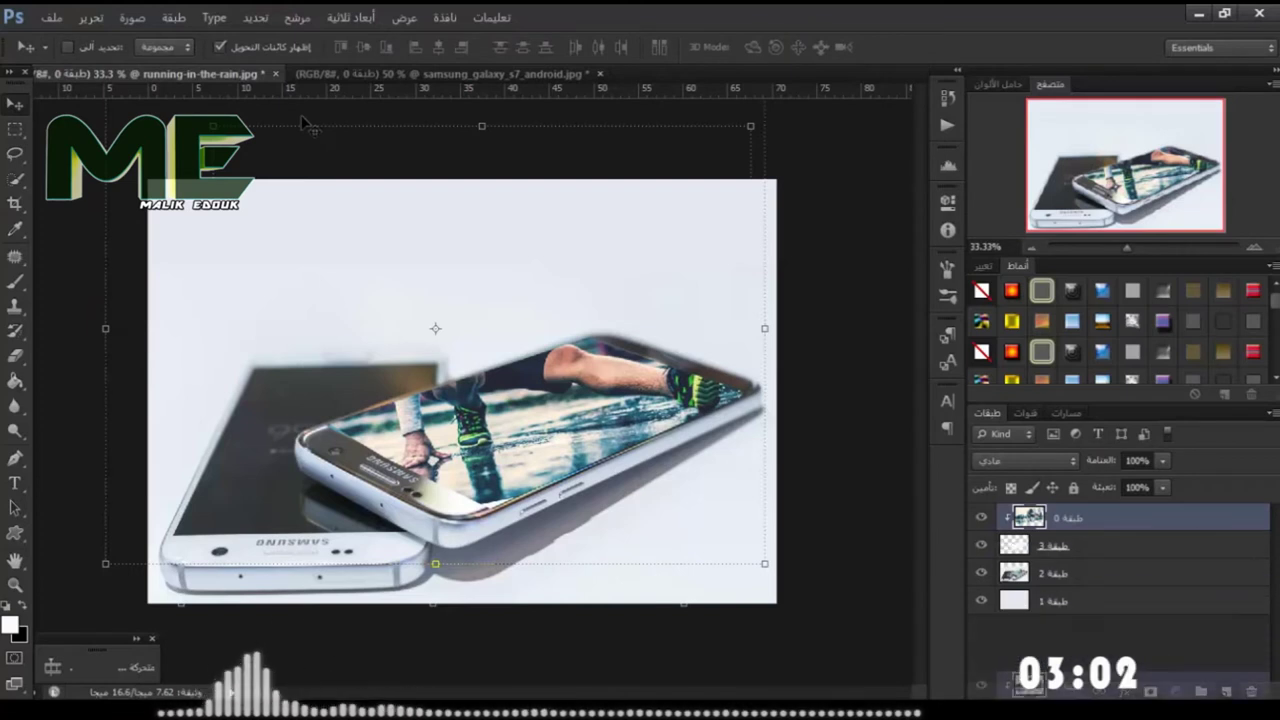
Duplicate the runner layer, move the copy to the top of the layer stack, and zoom in.
{"action": "key", "text": "ctrl+j"}
{"action": "key", "text": "ctrl+bracketleft"}
{"action": "key", "text": "ctrl+bracketleft"}
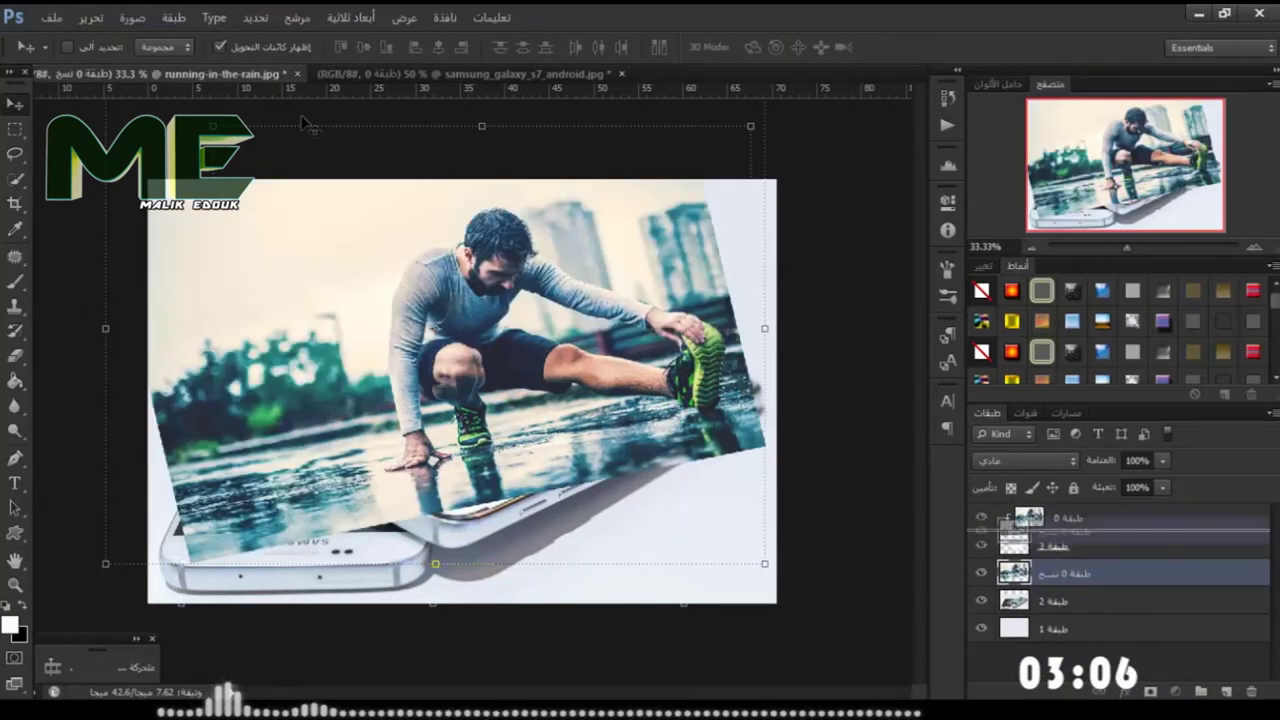
{"action": "key", "text": "ctrl+shift+bracketright"}
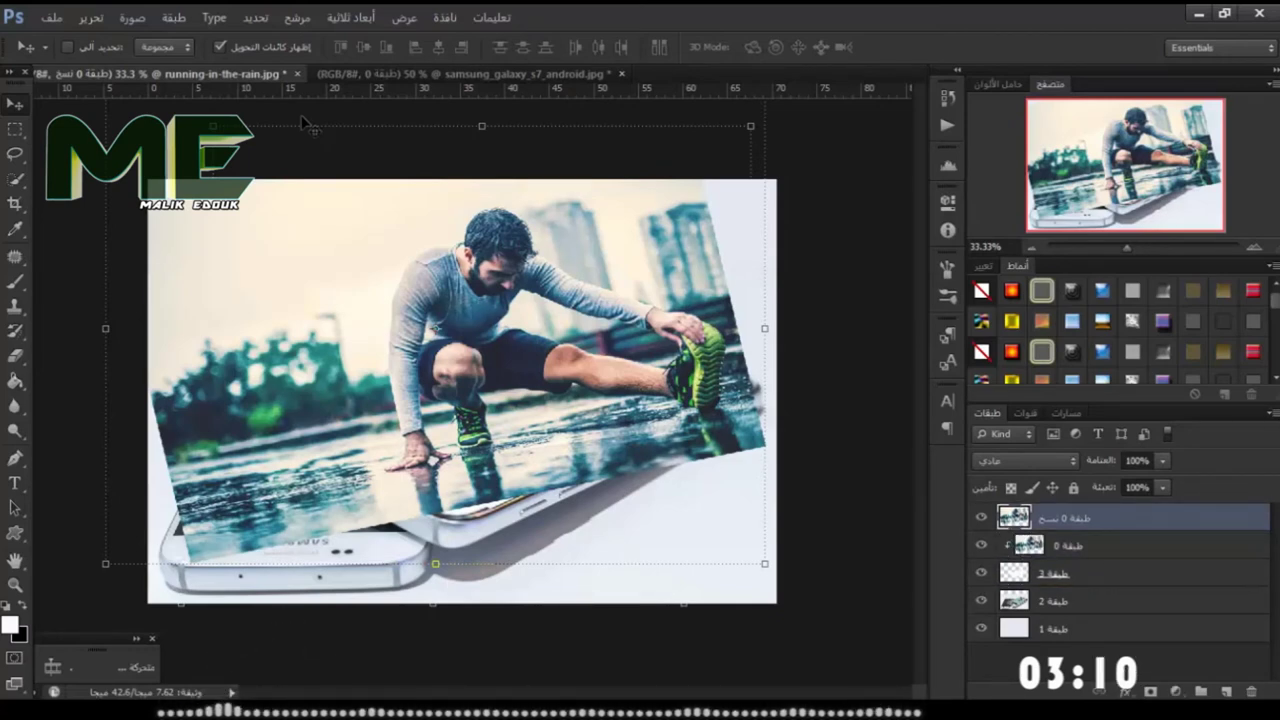
{"action": "key", "text": "ctrl+plus"}
{"action": "key", "text": "p"}
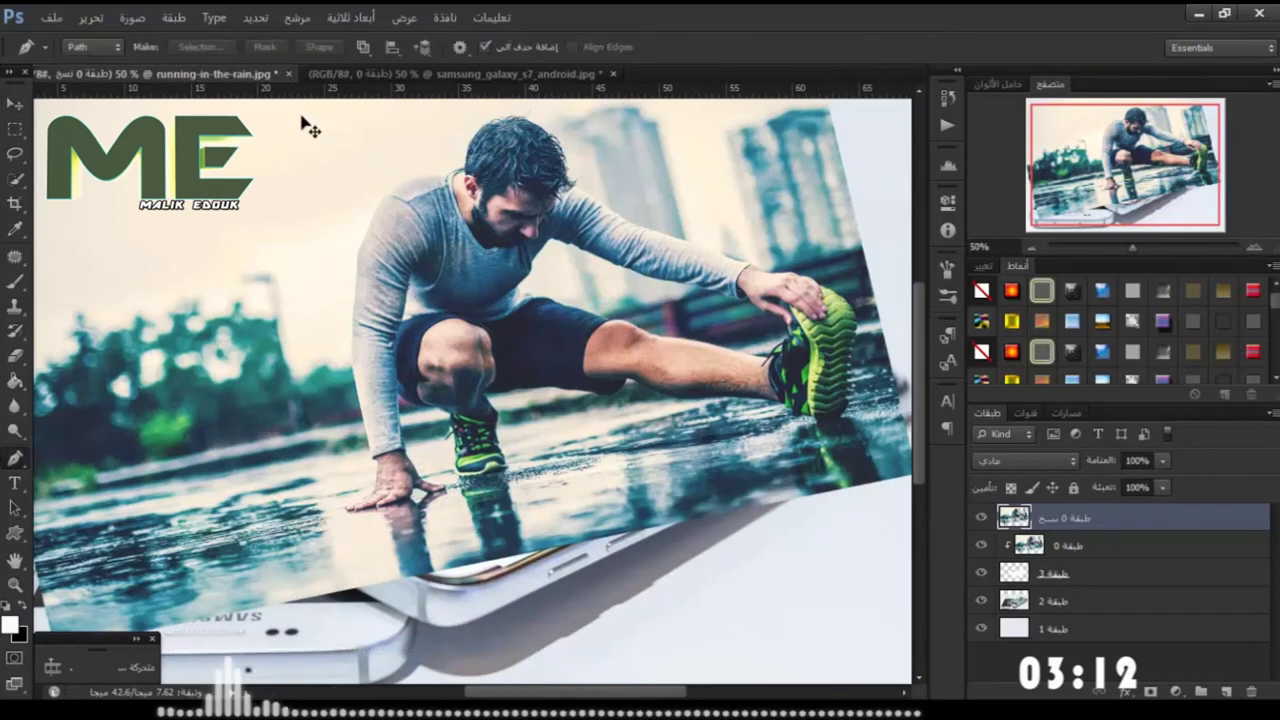
{"action": "left_click", "coordinate": [248, 669]}
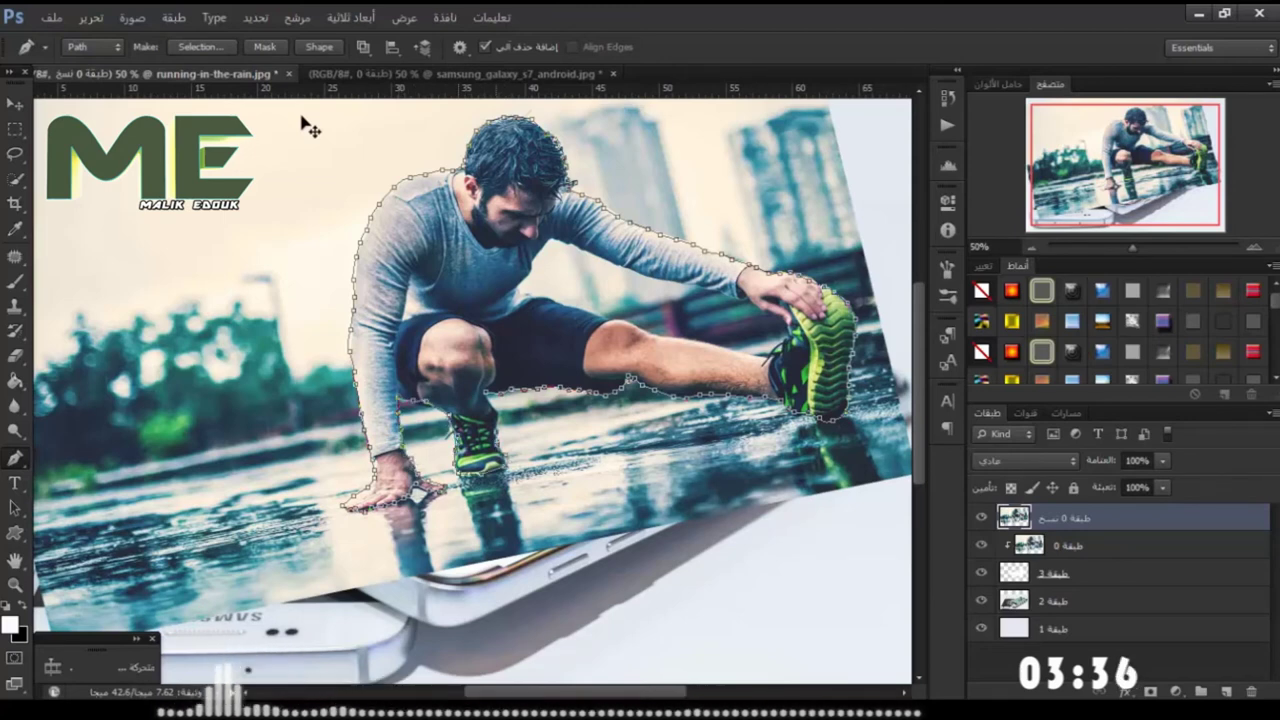
Convert the traced runner outline path into a selection.
{"action": "right_click", "coordinate": [486, 252]}
{"action": "left_click", "coordinate": [575, 354]}
{"action": "key", "text": "Return"}
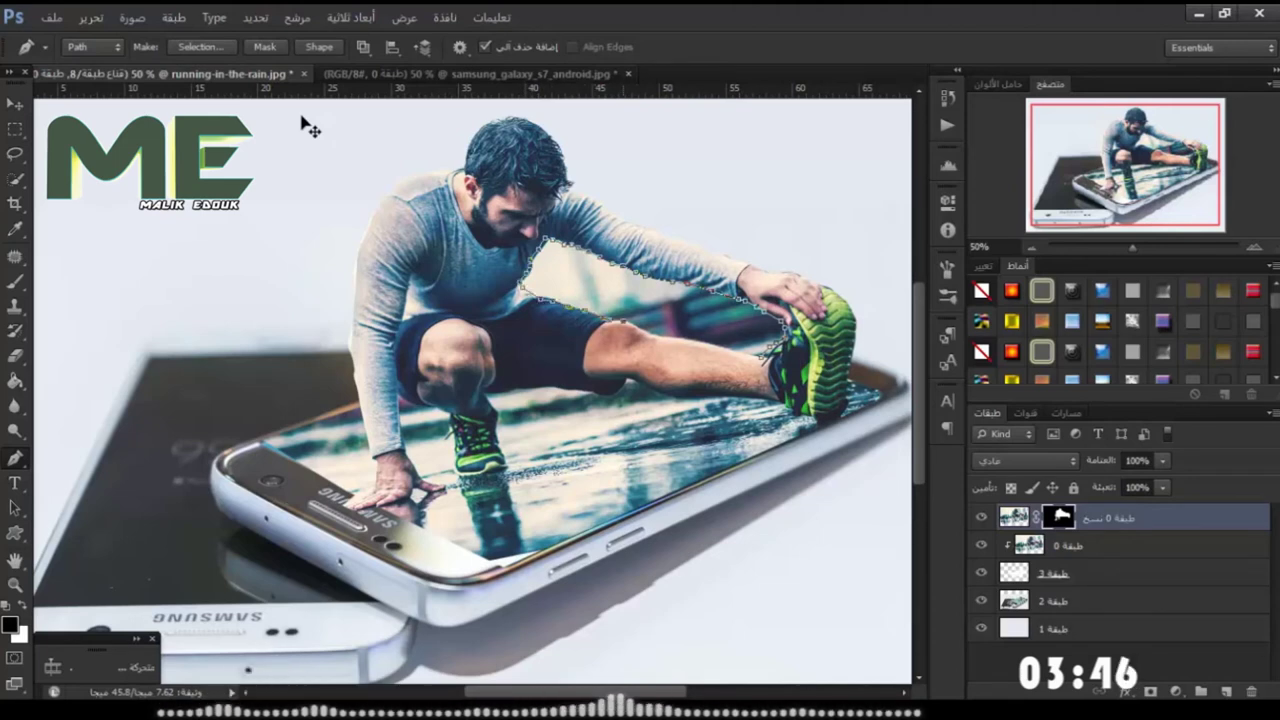
Reload the leg path as a selection and paint the runner's layer mask along it.
{"action": "right_click", "coordinate": [736, 258]}
{"action": "key", "text": "Escape"}
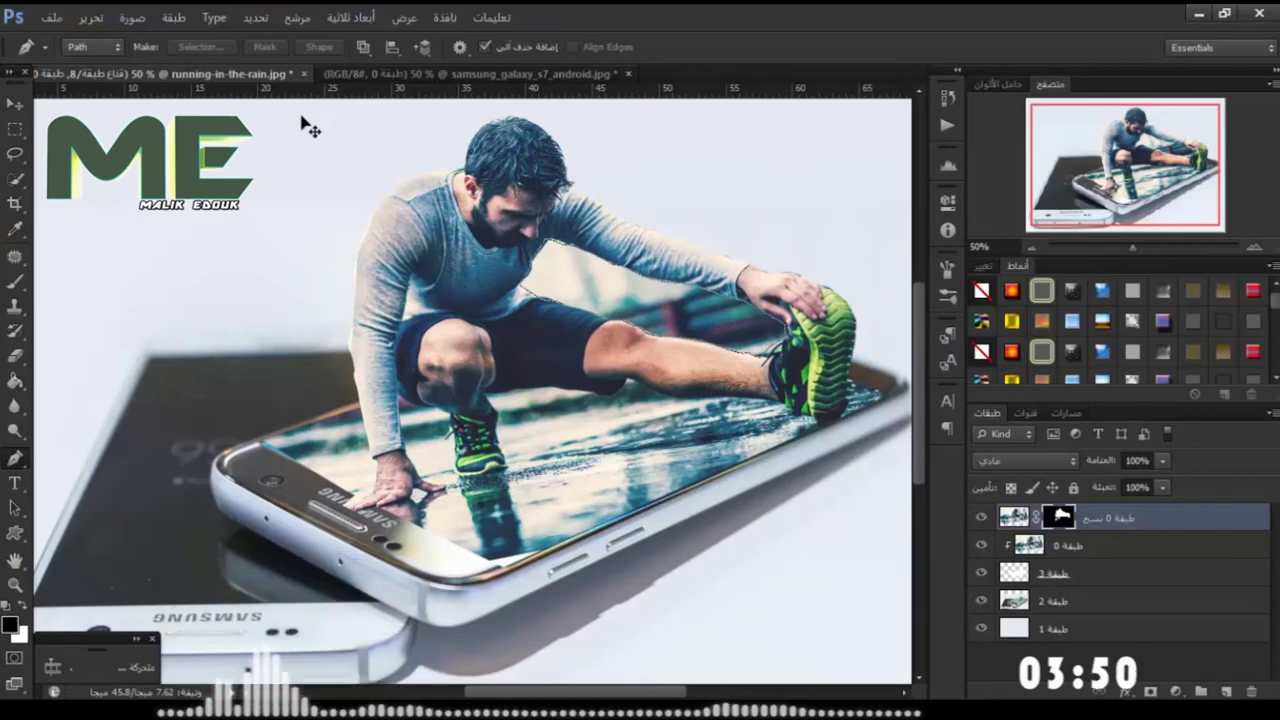
{"action": "key", "text": "ctrl+Return"}
{"action": "key", "text": "b"}
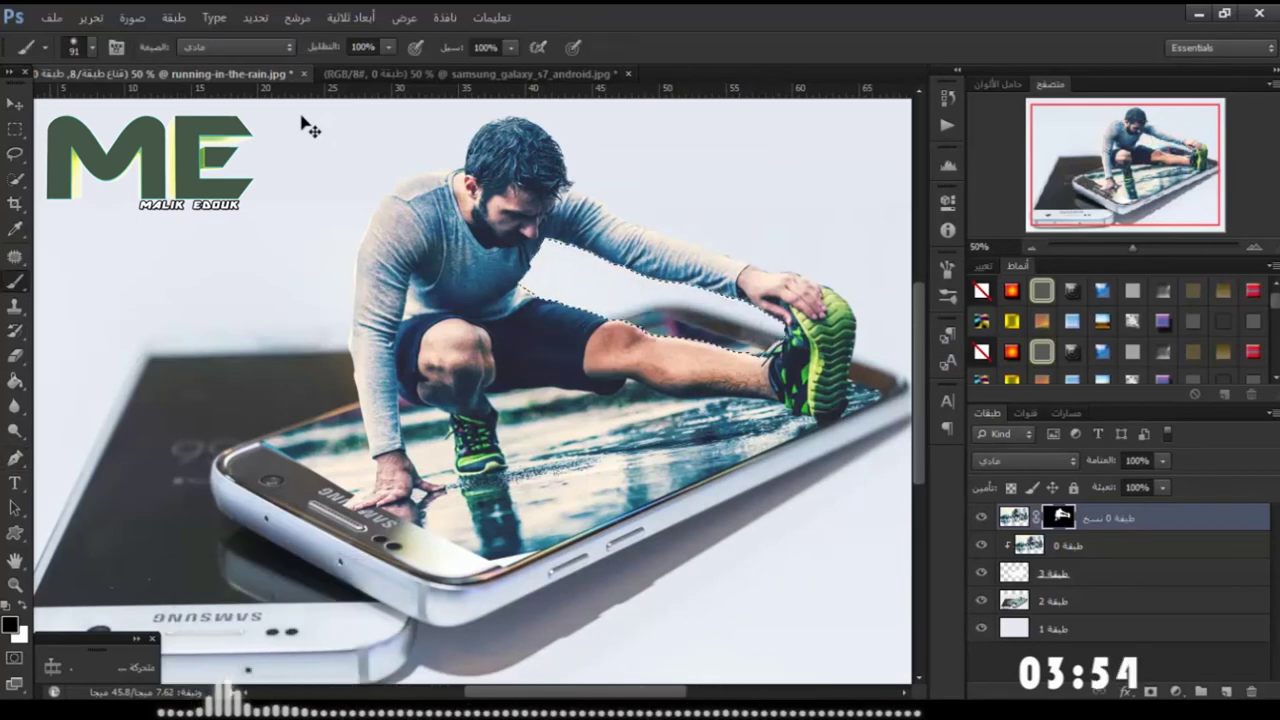
{"action": "key", "text": "p"}
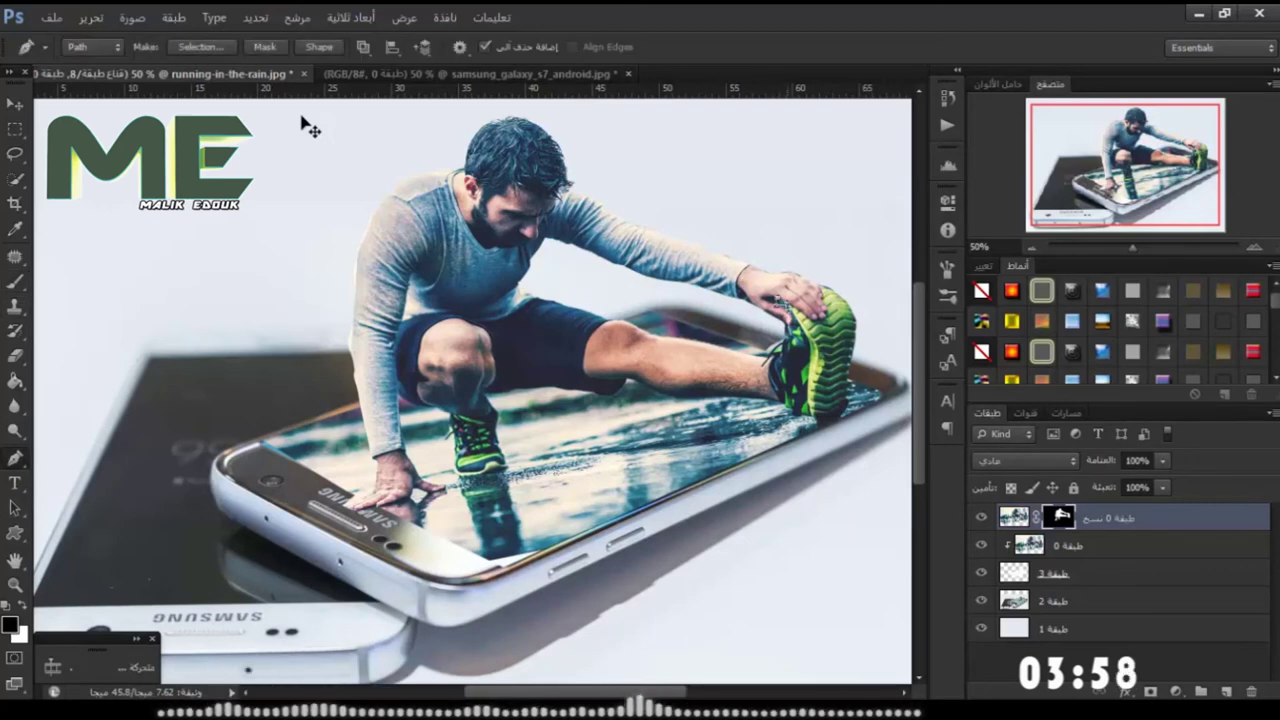
Turn the small path near the runner's hand into a selection and paint the mask there.
{"action": "right_click", "coordinate": [776, 240]}
{"action": "left_click", "coordinate": [860, 349]}
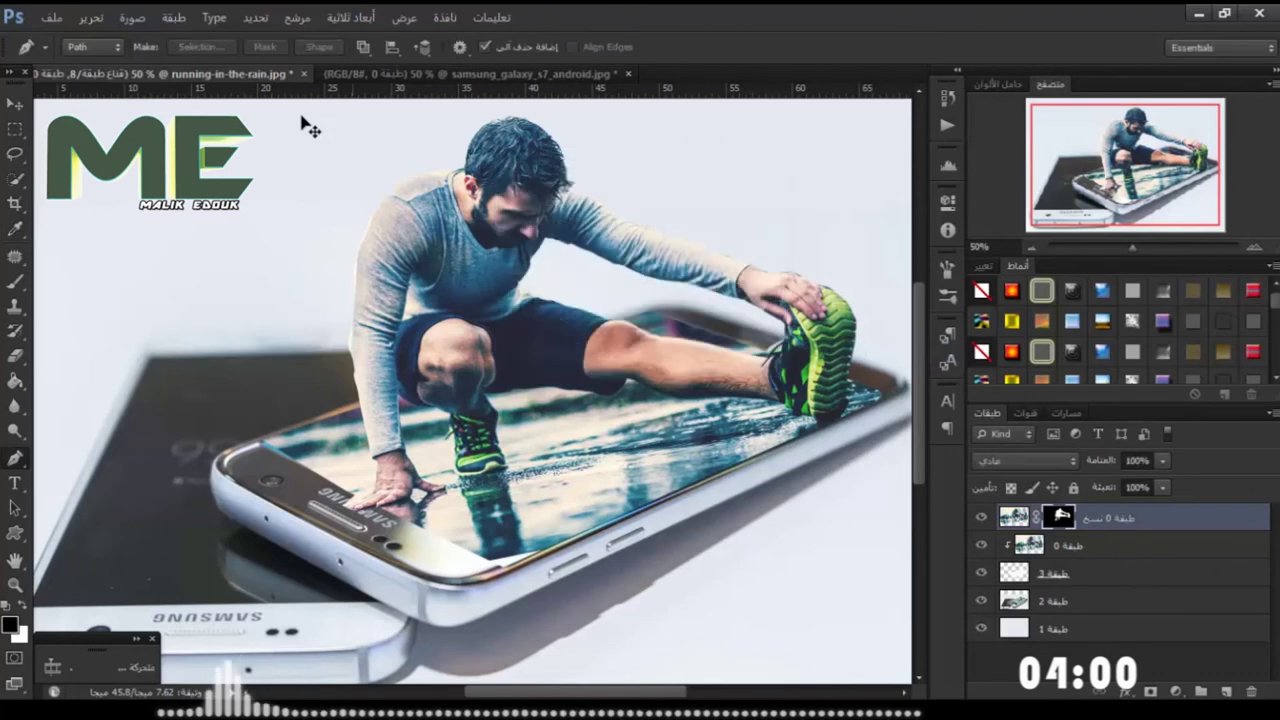
{"action": "key", "text": "b"}
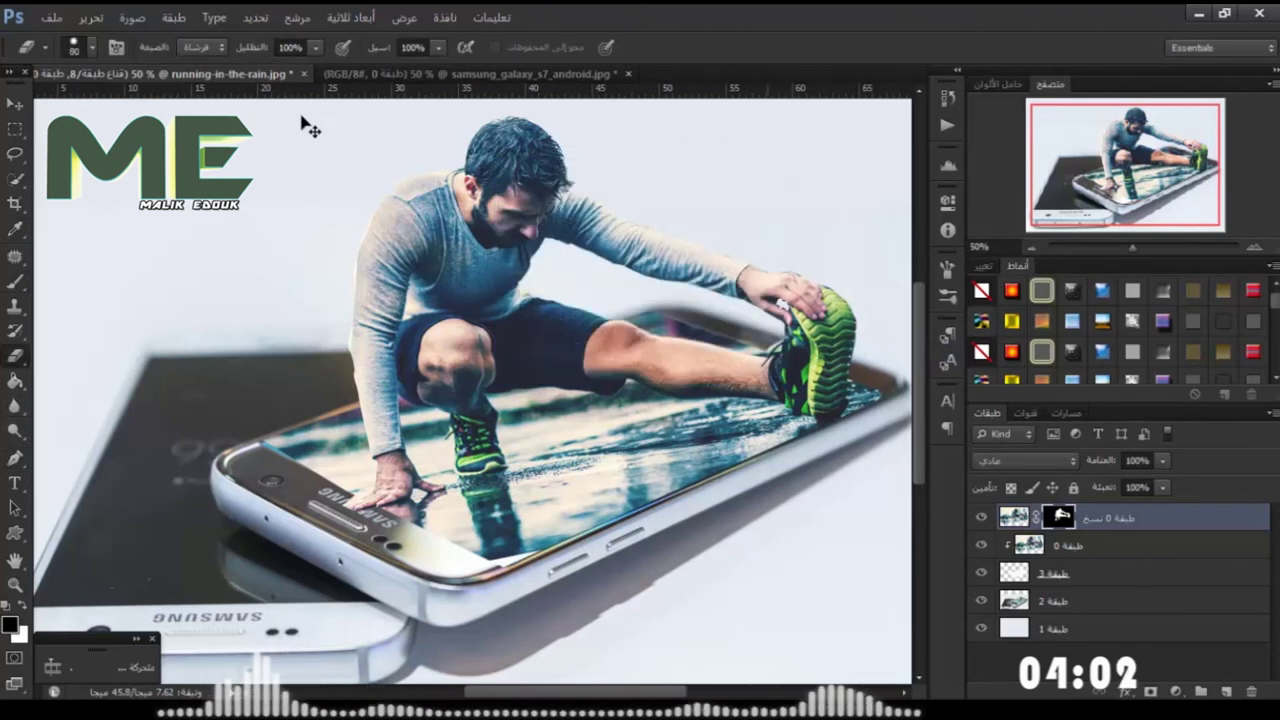
{"action": "key", "text": "p"}
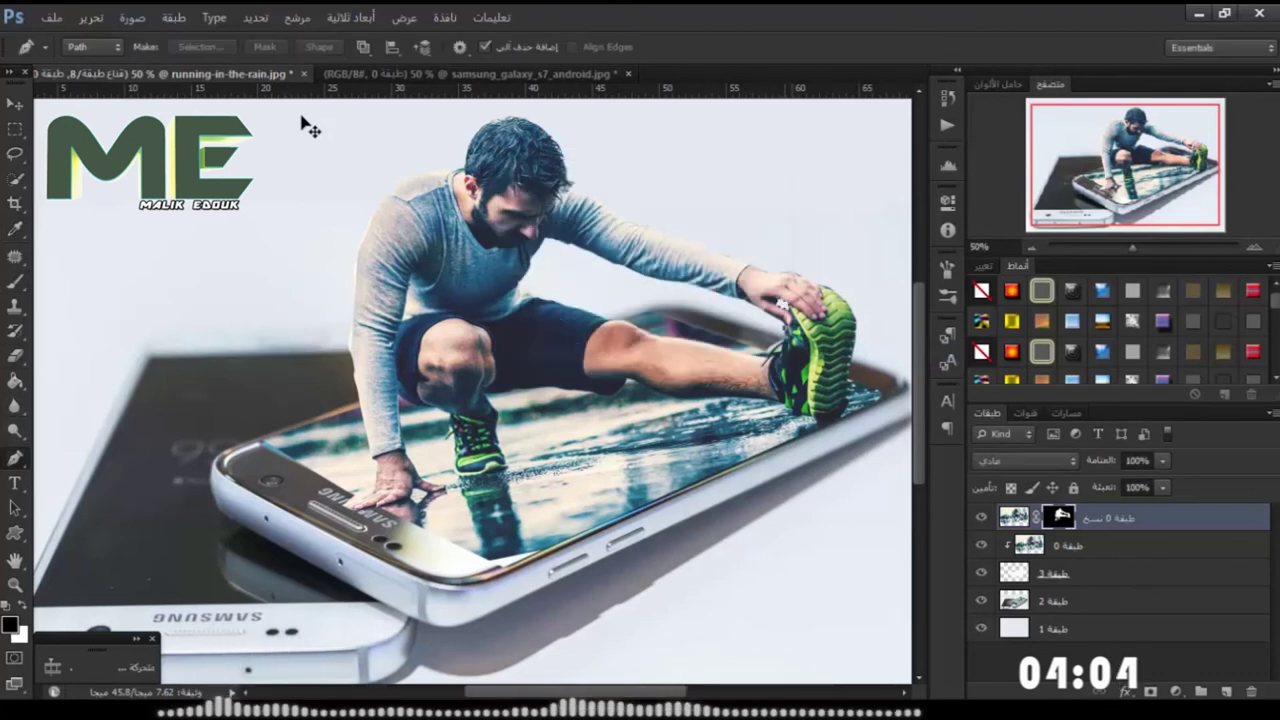
Make a 0.5-pixel feathered selection from the shoe path and paint the mask around the shoe.
{"action": "right_click", "coordinate": [780, 240]}
{"action": "left_click", "coordinate": [857, 349]}
{"action": "left_click", "coordinate": [729, 203]}
{"action": "key", "text": "b"}
{"action": "key", "text": "v"}
{"action": "key", "text": "ctrl+d"}
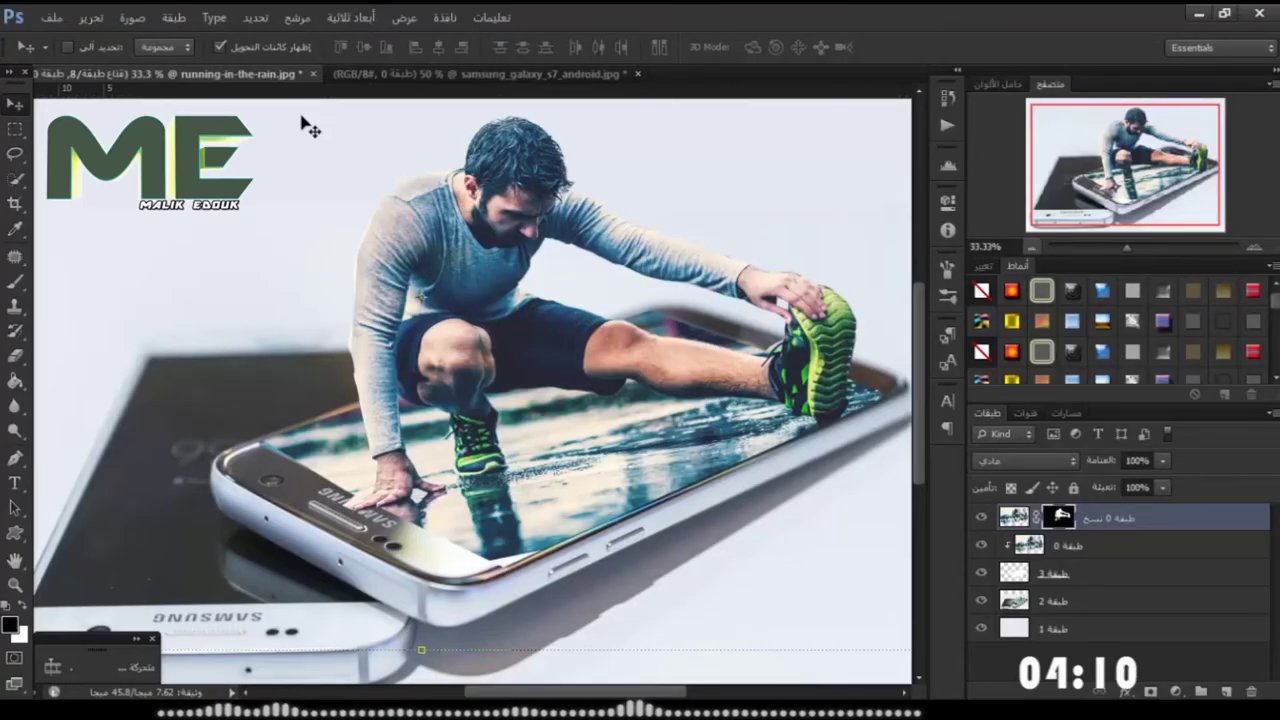
Zoom out in the Navigator to see the whole phone composite, then switch to the Type tool.
{"action": "left_click", "coordinate": [1031, 246]}
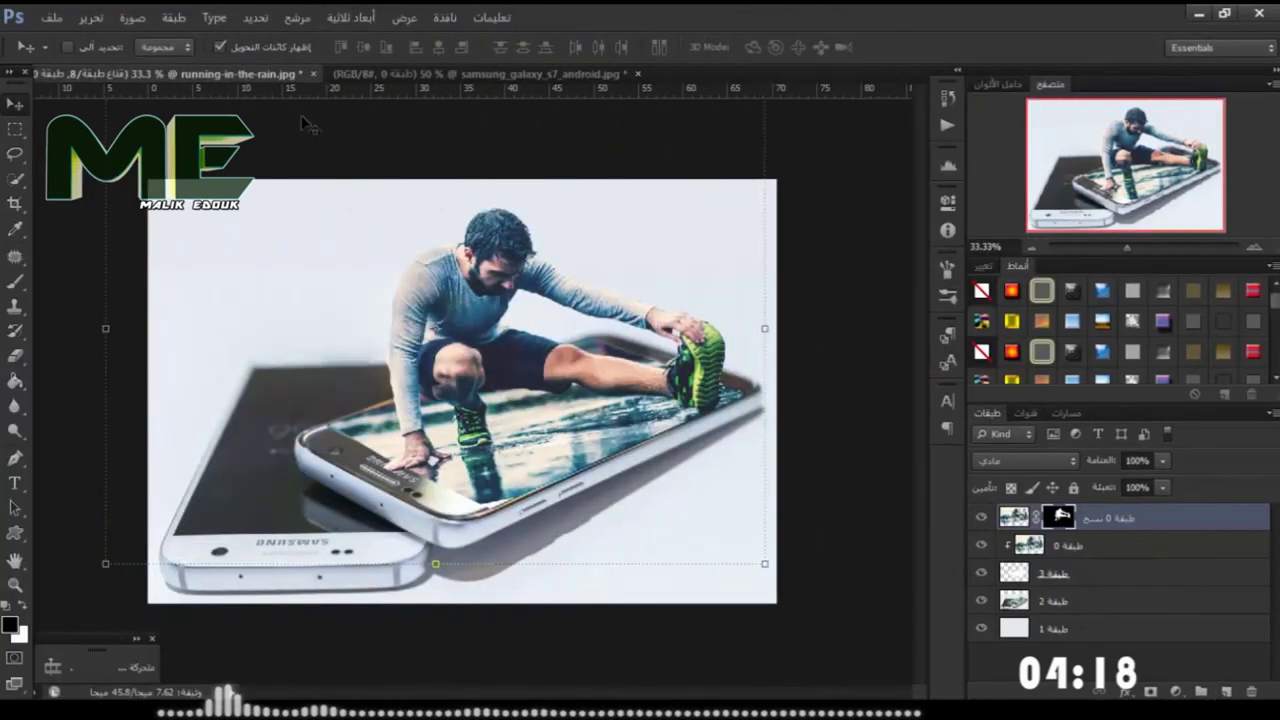
{"action": "key", "text": "t"}
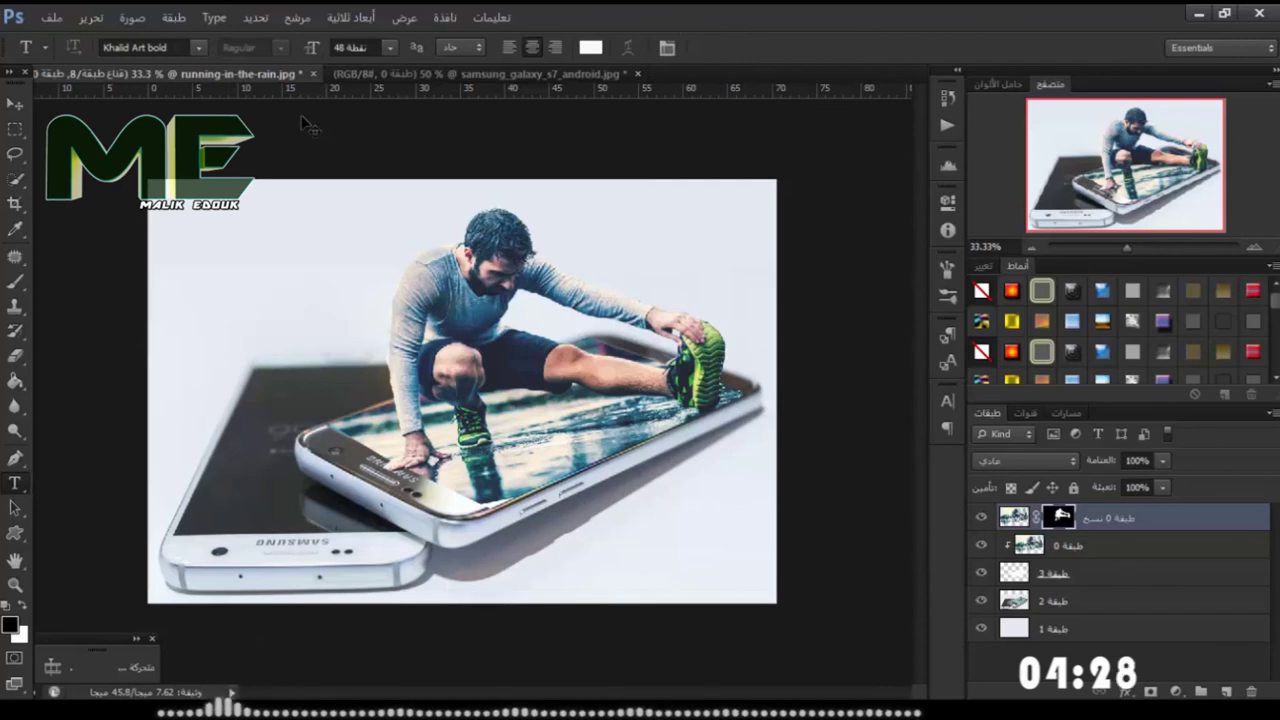
Type the Arabic caption in black at the image's upper left and commit it as a text layer.
{"action": "left_click", "coordinate": [322, 265]}
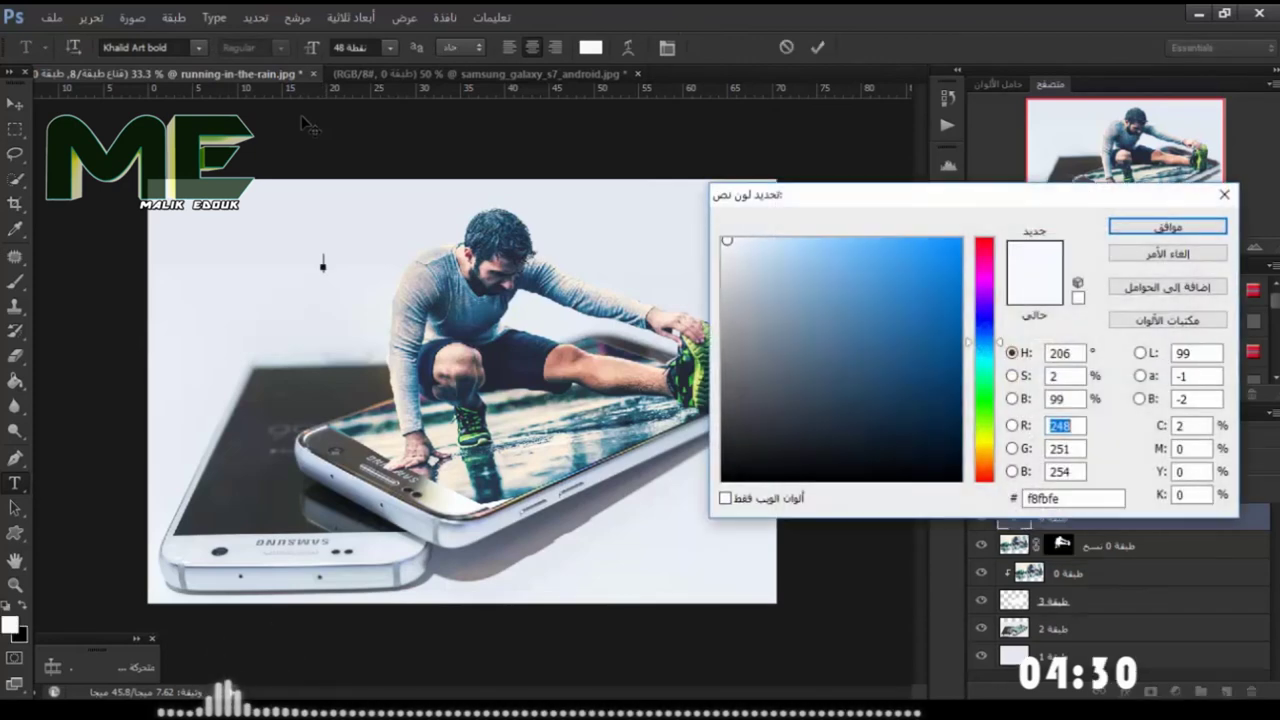
{"action": "left_click", "coordinate": [722, 480]}
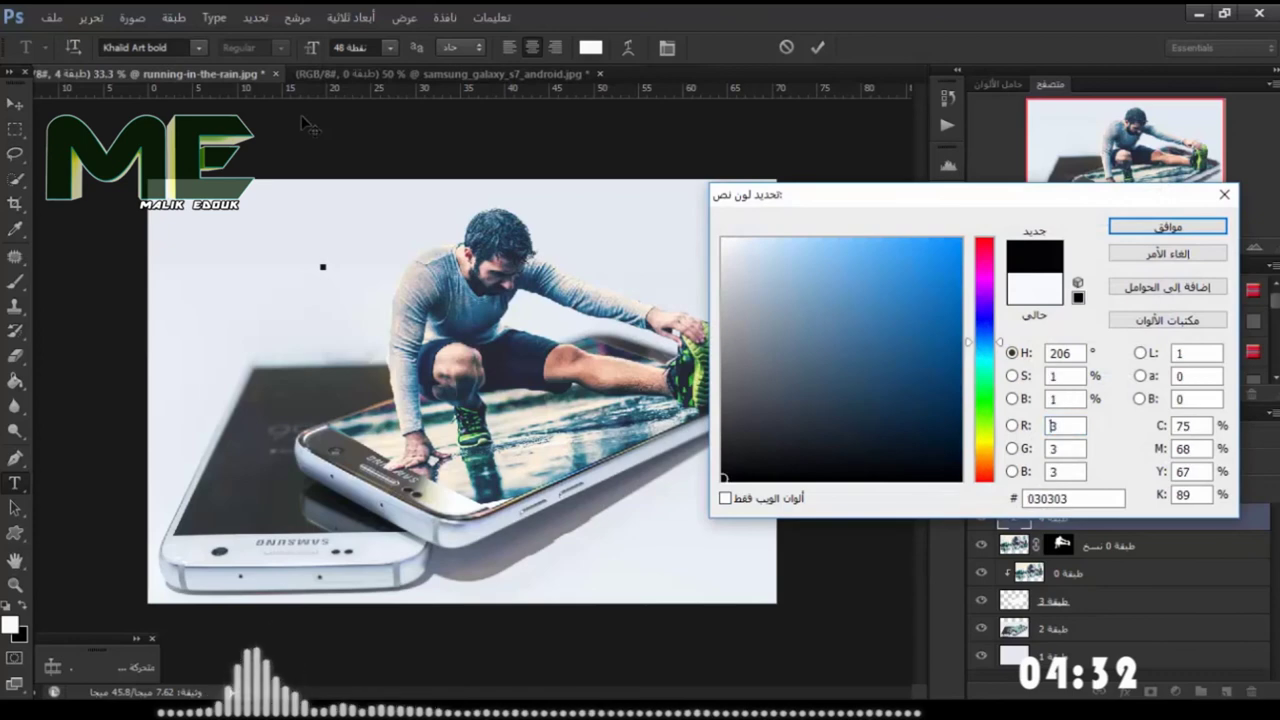
{"action": "left_click", "coordinate": [1167, 226]}
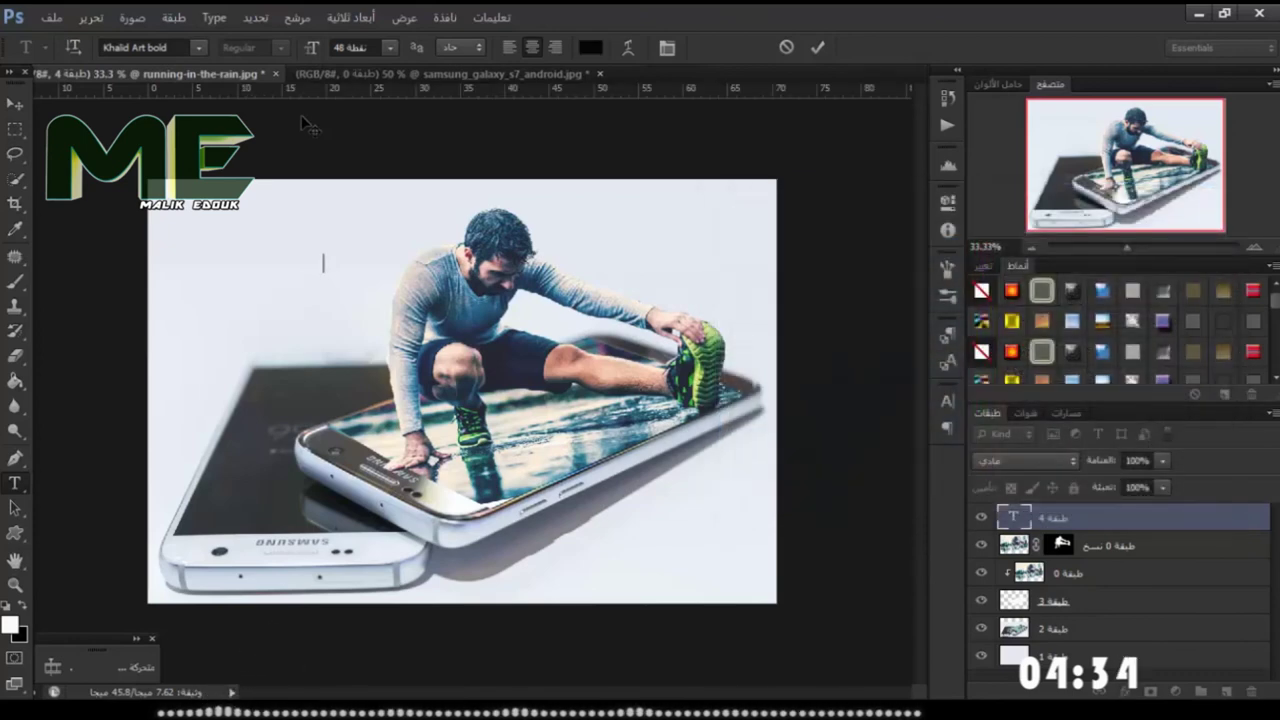
{"action": "type", "text": "عالك"}
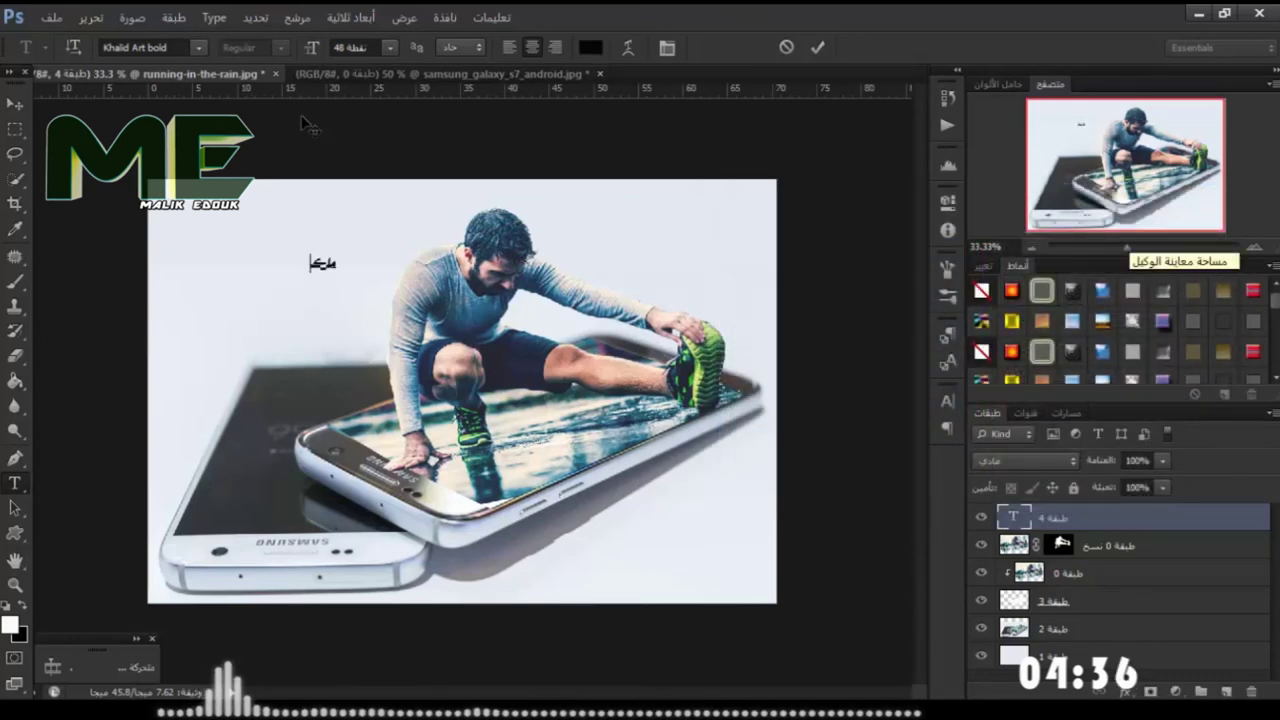
{"action": "type", "text": " الذ"}
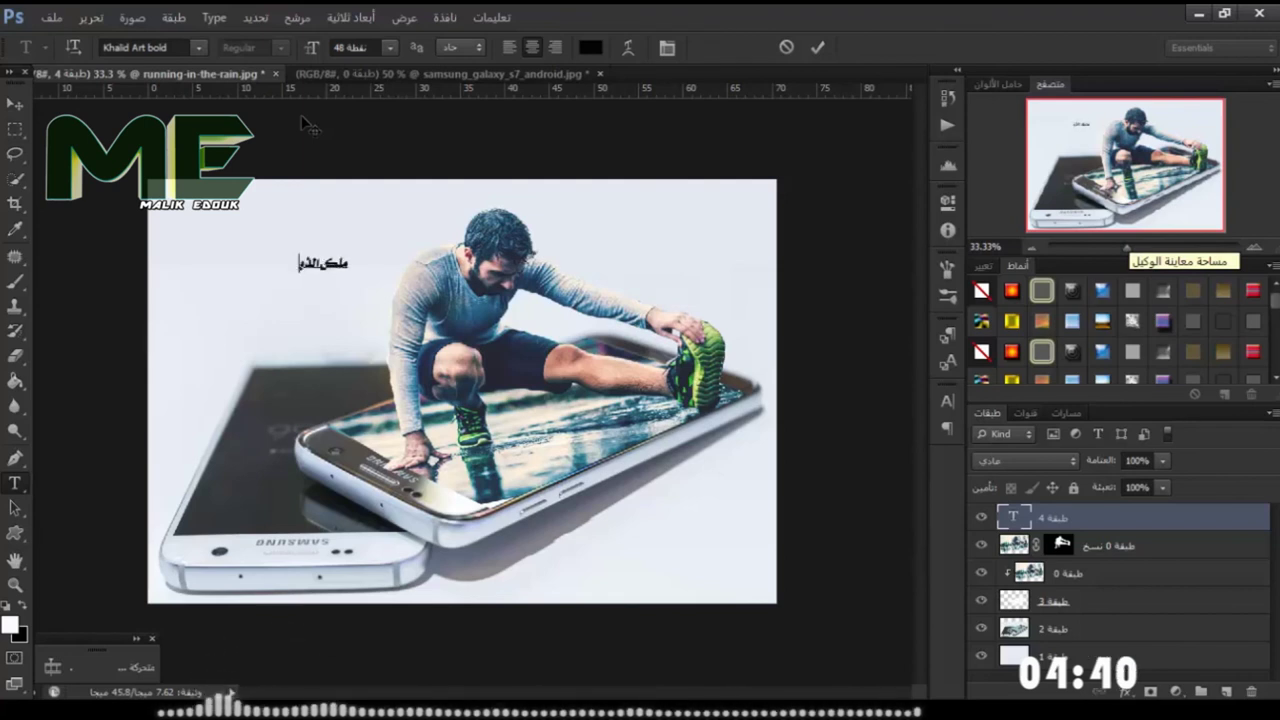
{"action": "type", "text": "وق"}
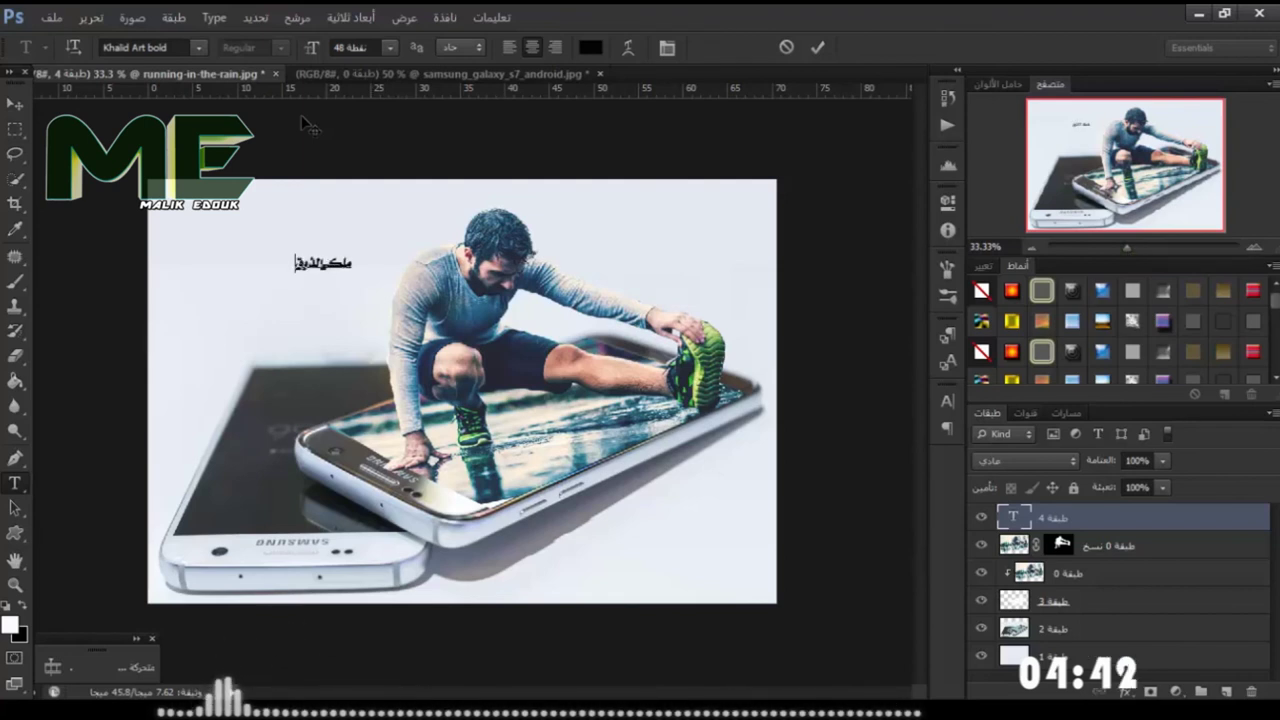
{"action": "key", "text": "ctrl+a"}
{"action": "key", "text": "ctrl+Return"}
Scale the caption to about 228% × 342% and move it onto the phone screen below the runner.
{"action": "key", "text": "v"}
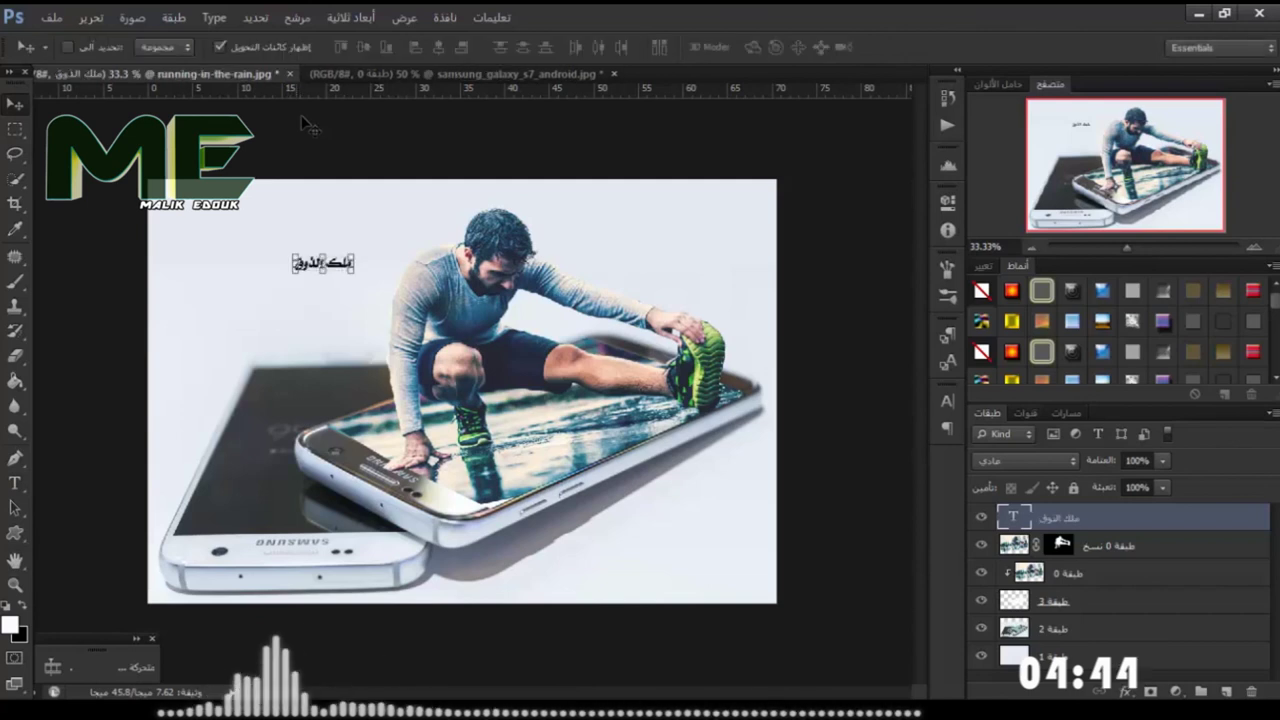
{"action": "key", "text": "ctrl+t"}
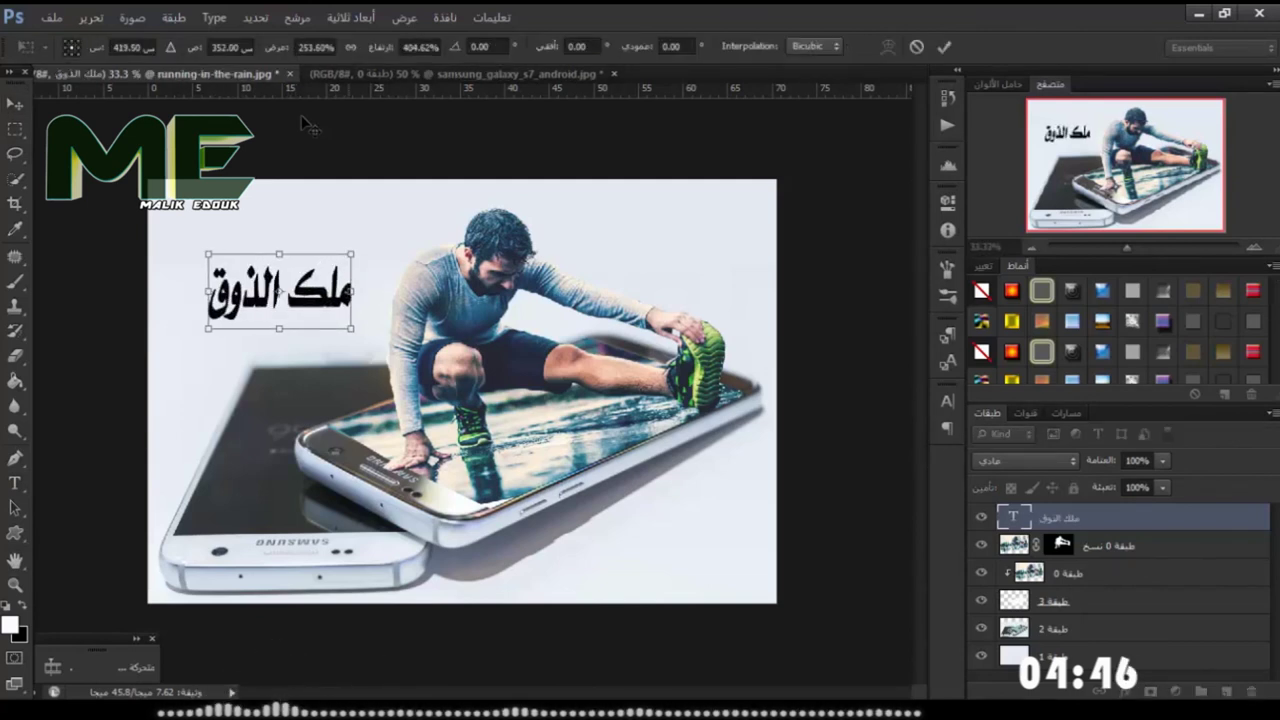
{"action": "left_click_drag", "start_coordinate": [351, 291], "coordinate": [377, 290]}
{"action": "left_click_drag", "start_coordinate": [288, 291], "coordinate": [281, 337]}
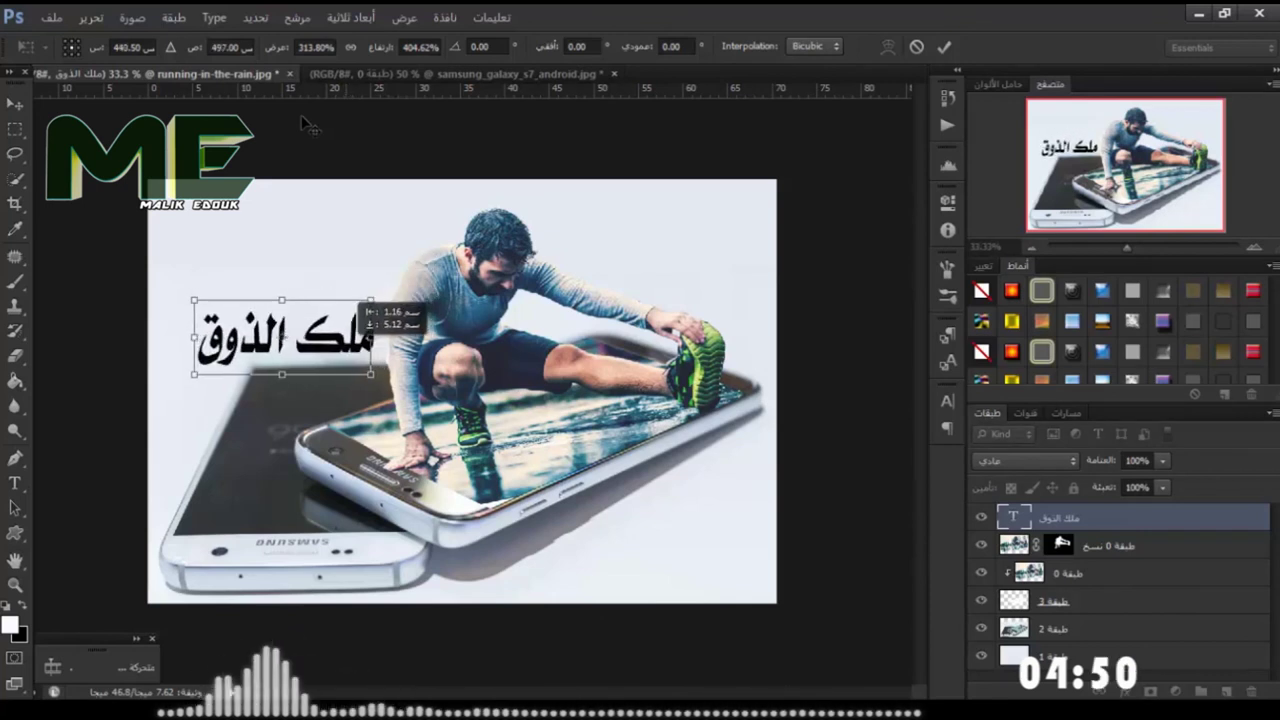
{"action": "mouse_move", "coordinate": [193, 375]}
{"action": "left_mouse_down"}
{"action": "mouse_move", "coordinate": [229, 364]}
{"action": "mouse_move", "coordinate": [239, 331]}
{"action": "mouse_move", "coordinate": [507, 393]}
{"action": "mouse_move", "coordinate": [497, 431]}
{"action": "mouse_move", "coordinate": [577, 428]}
{"action": "left_mouse_up"}
{"action": "key", "text": "Return"}
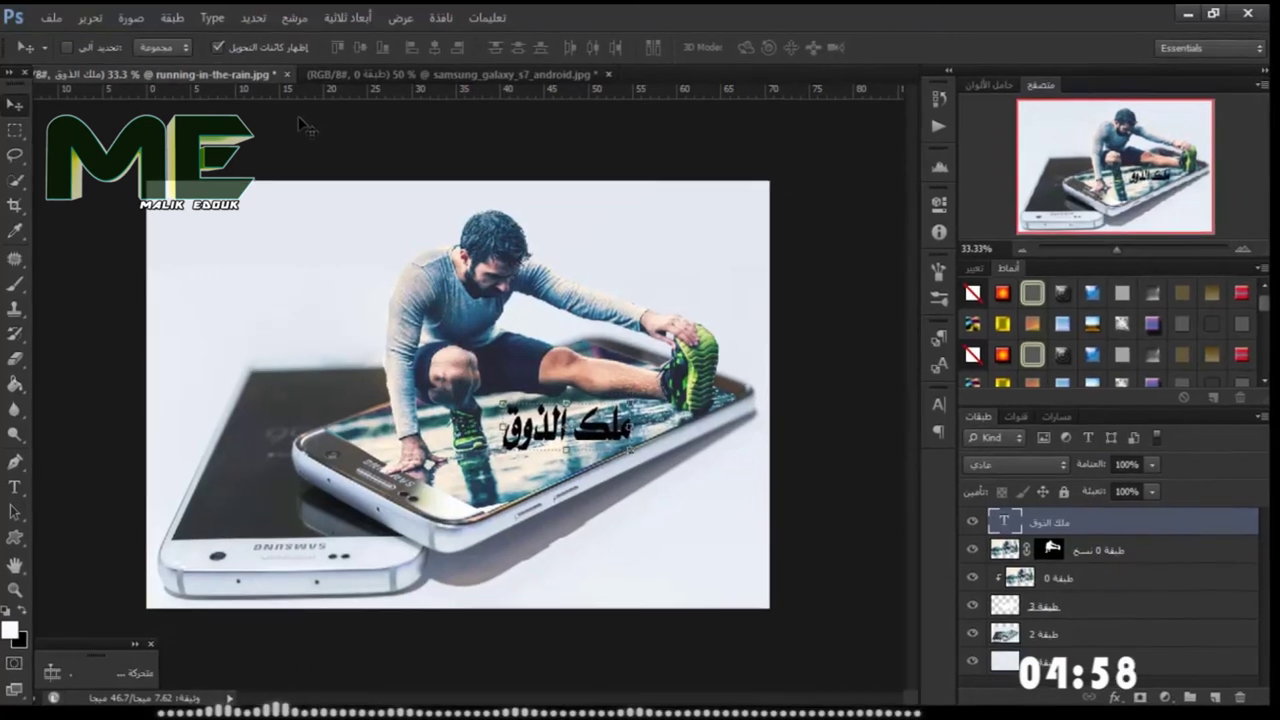